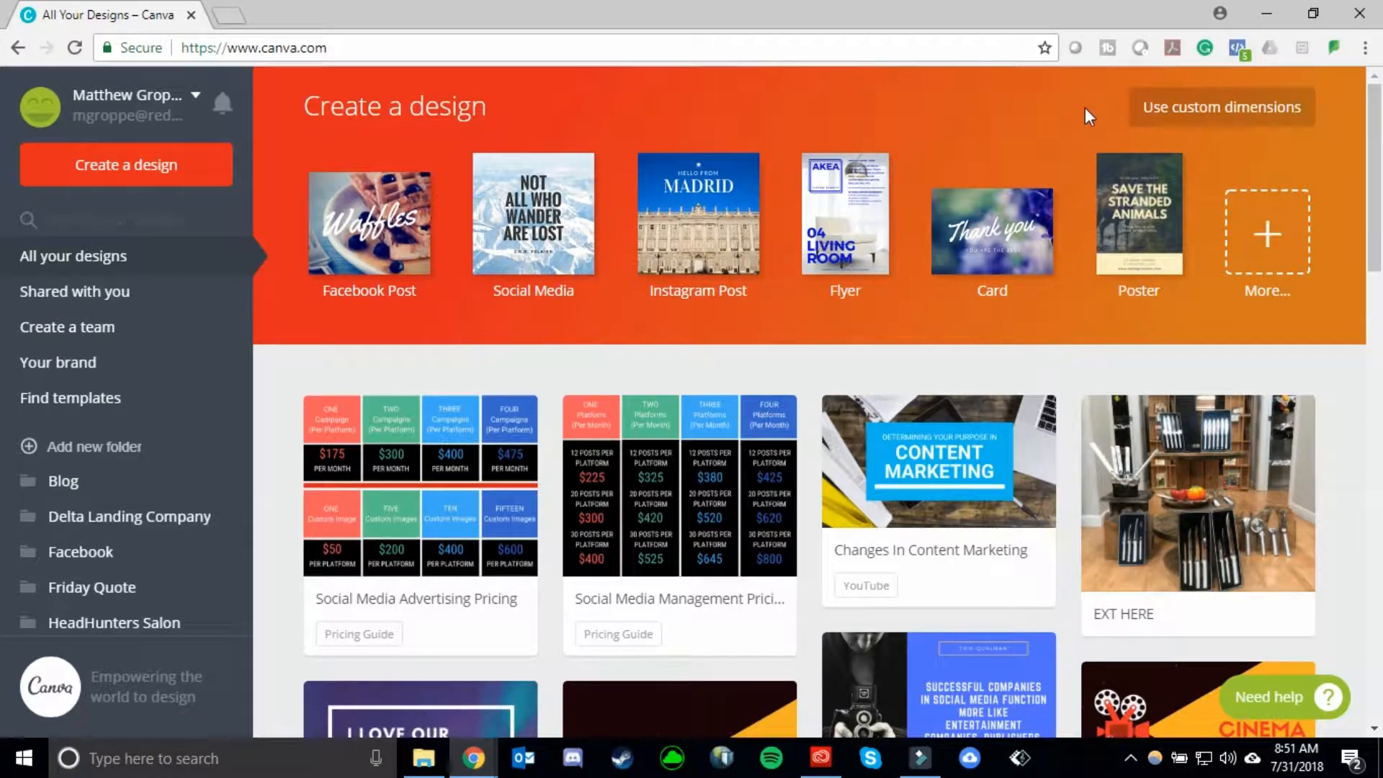
- Create a new design with custom dimensions of 1000 × 1000 px
{"action": "left_click", "coordinate": [1160, 126]}
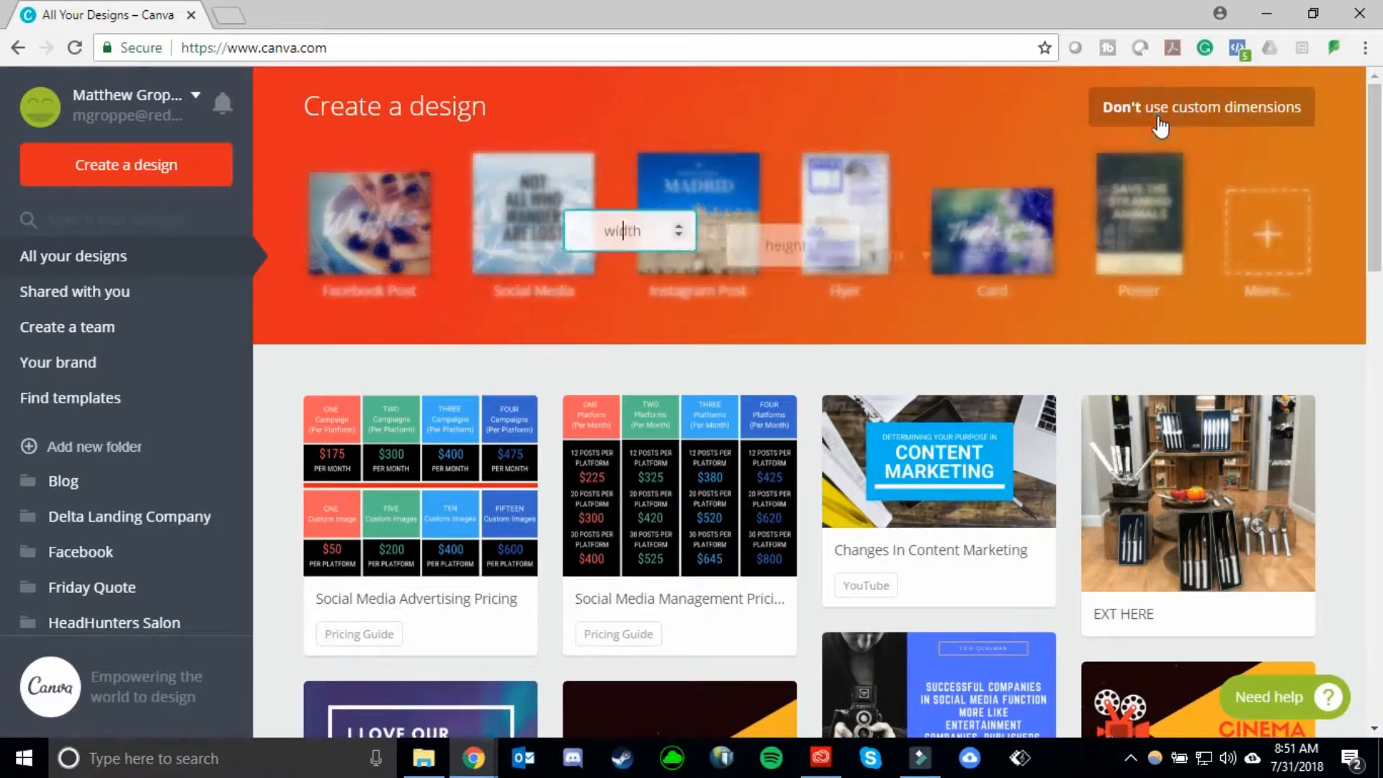
{"action": "type", "text": "1000"}
{"action": "key", "text": "Tab"}
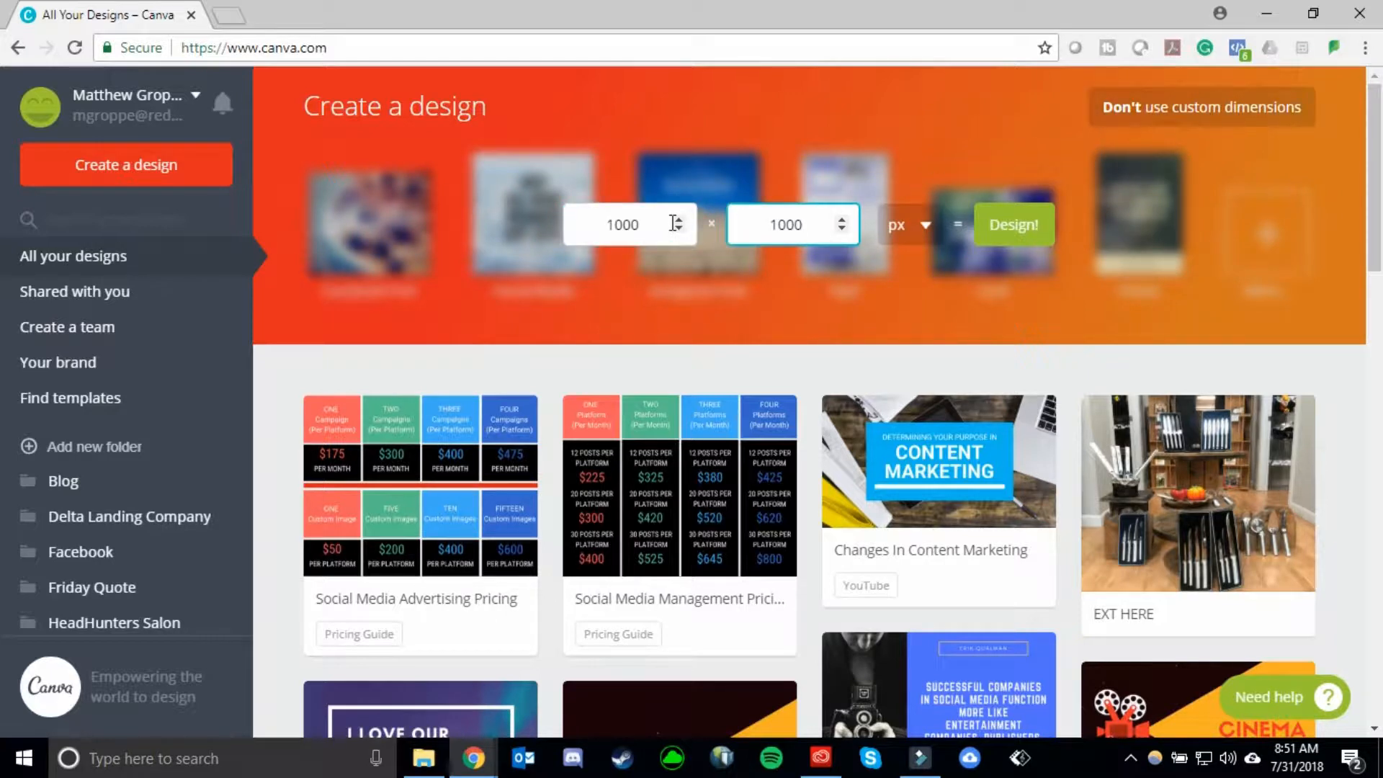
{"action": "left_click", "coordinate": [905, 225]}
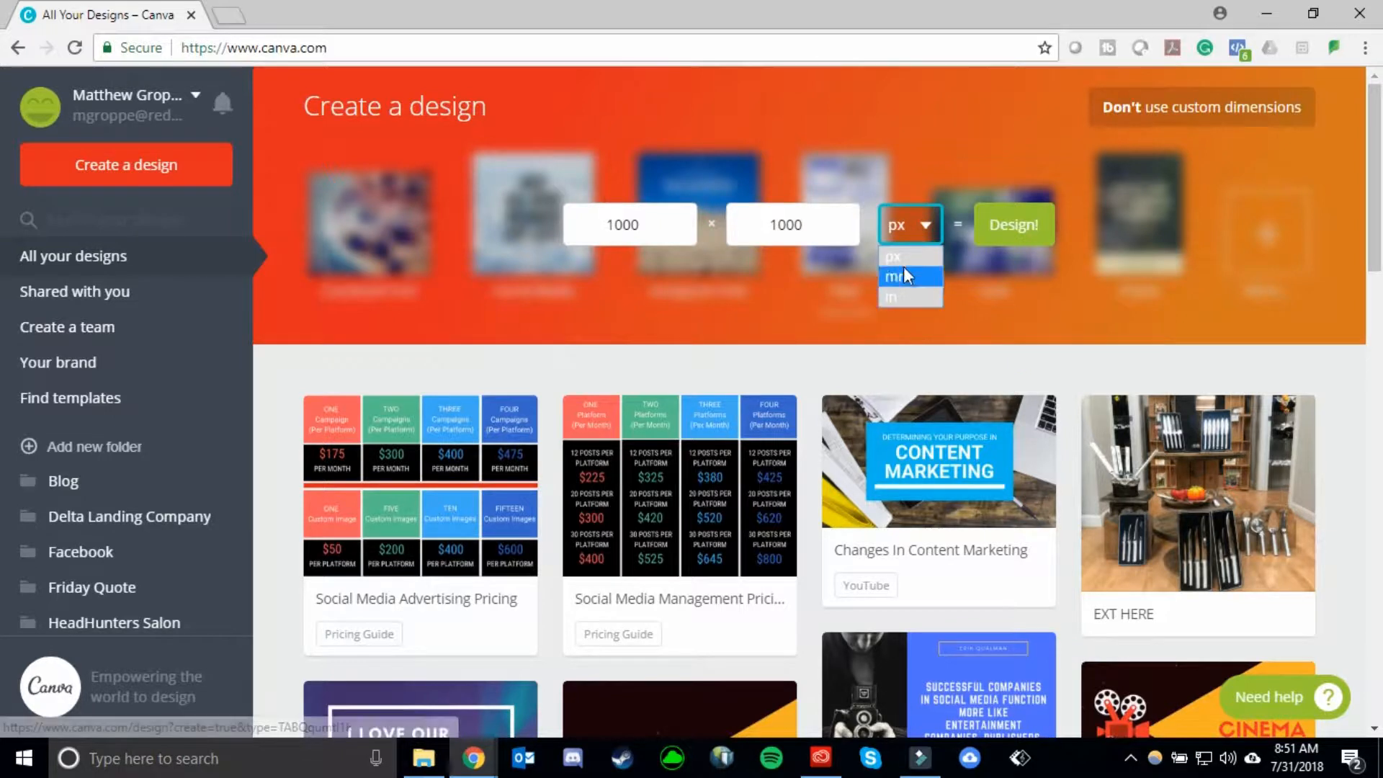
{"action": "left_click", "coordinate": [905, 256]}
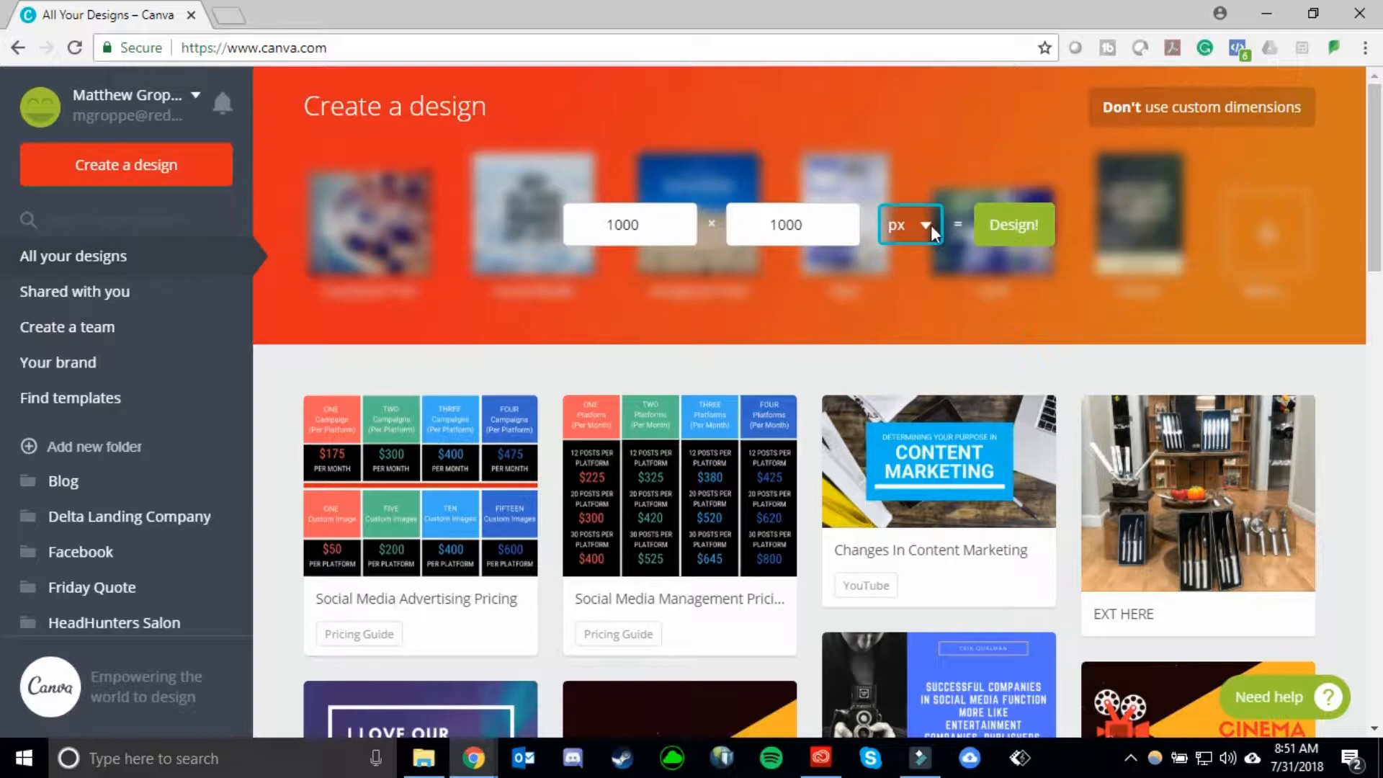
{"action": "left_click", "coordinate": [1006, 247]}
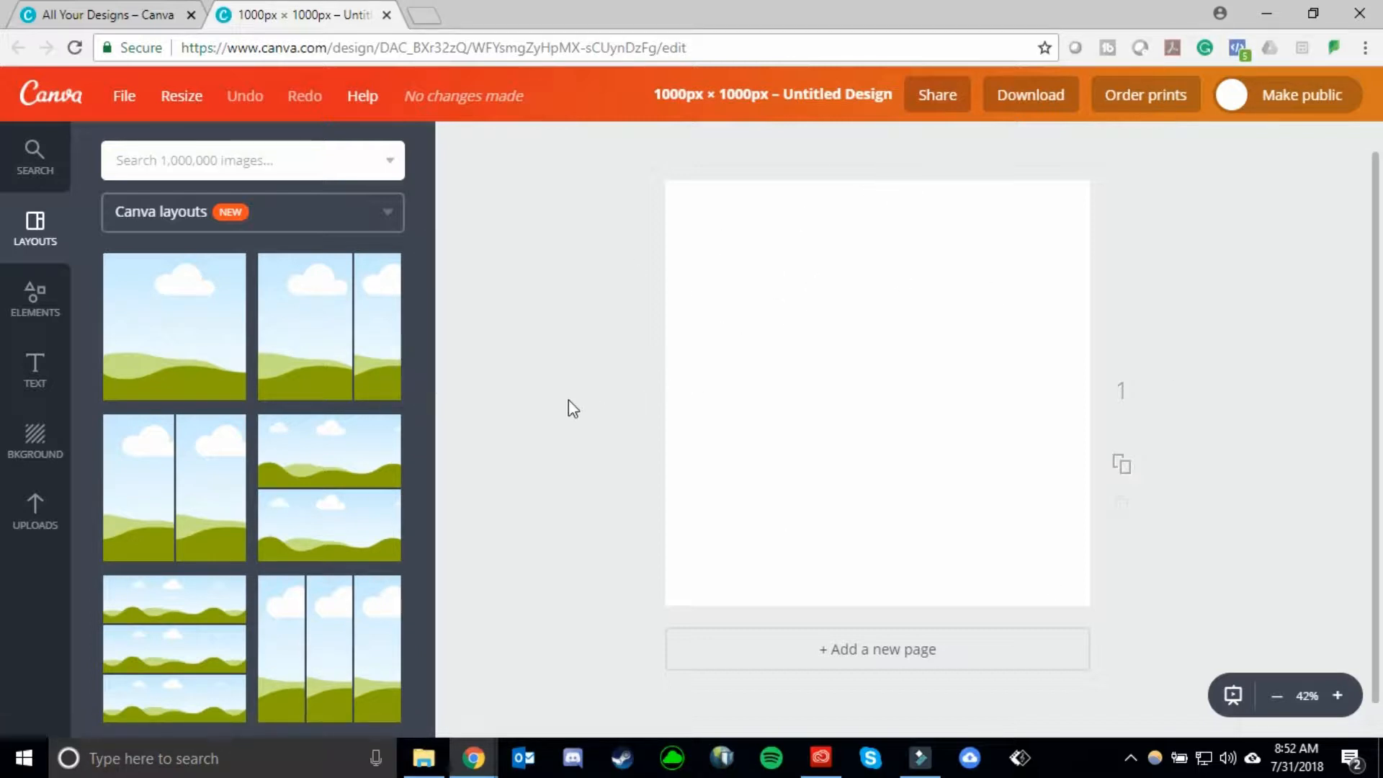
- Look through the available Canva layouts for photo grid arrangements
{"action": "scroll", "coordinate": [253, 352], "scroll_direction": "down", "scroll_amount": 8}
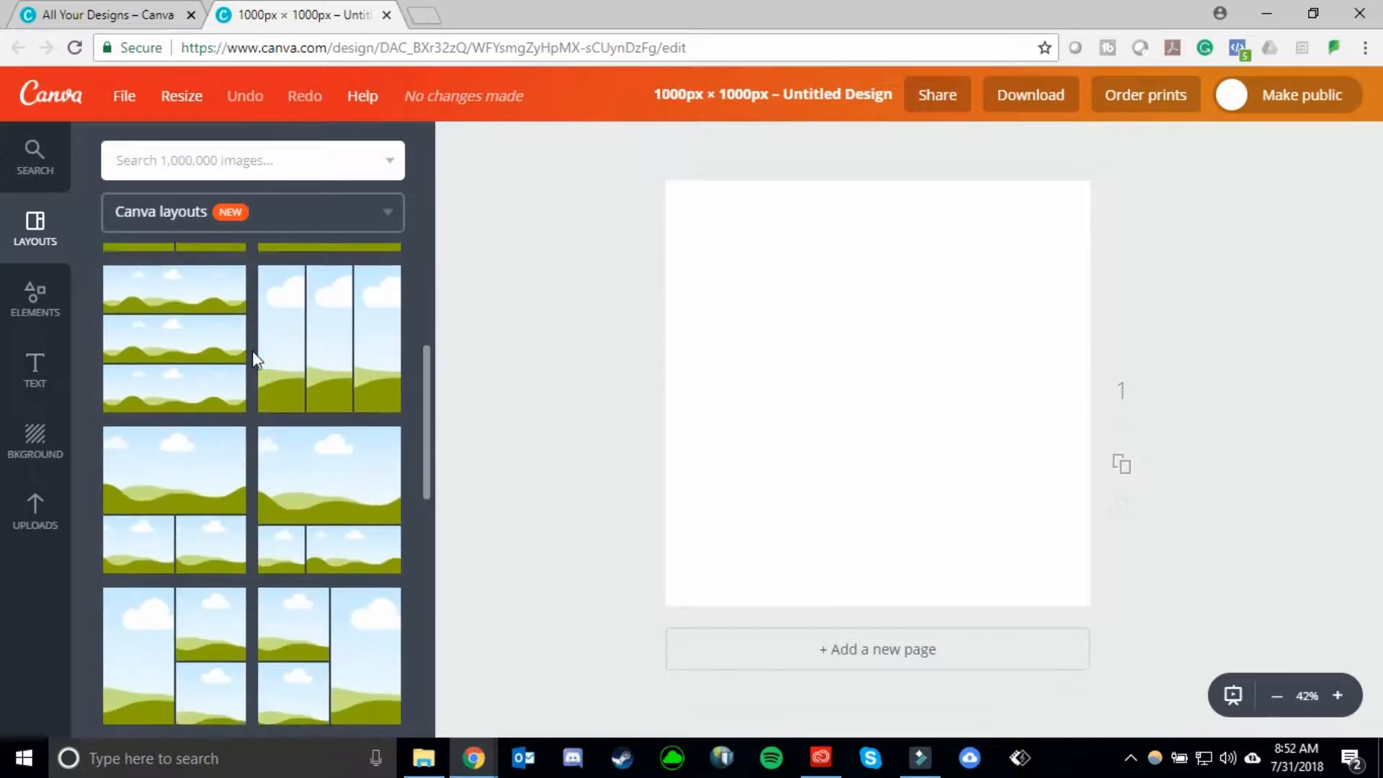
{"action": "scroll", "coordinate": [252, 351], "scroll_direction": "down", "scroll_amount": 10}
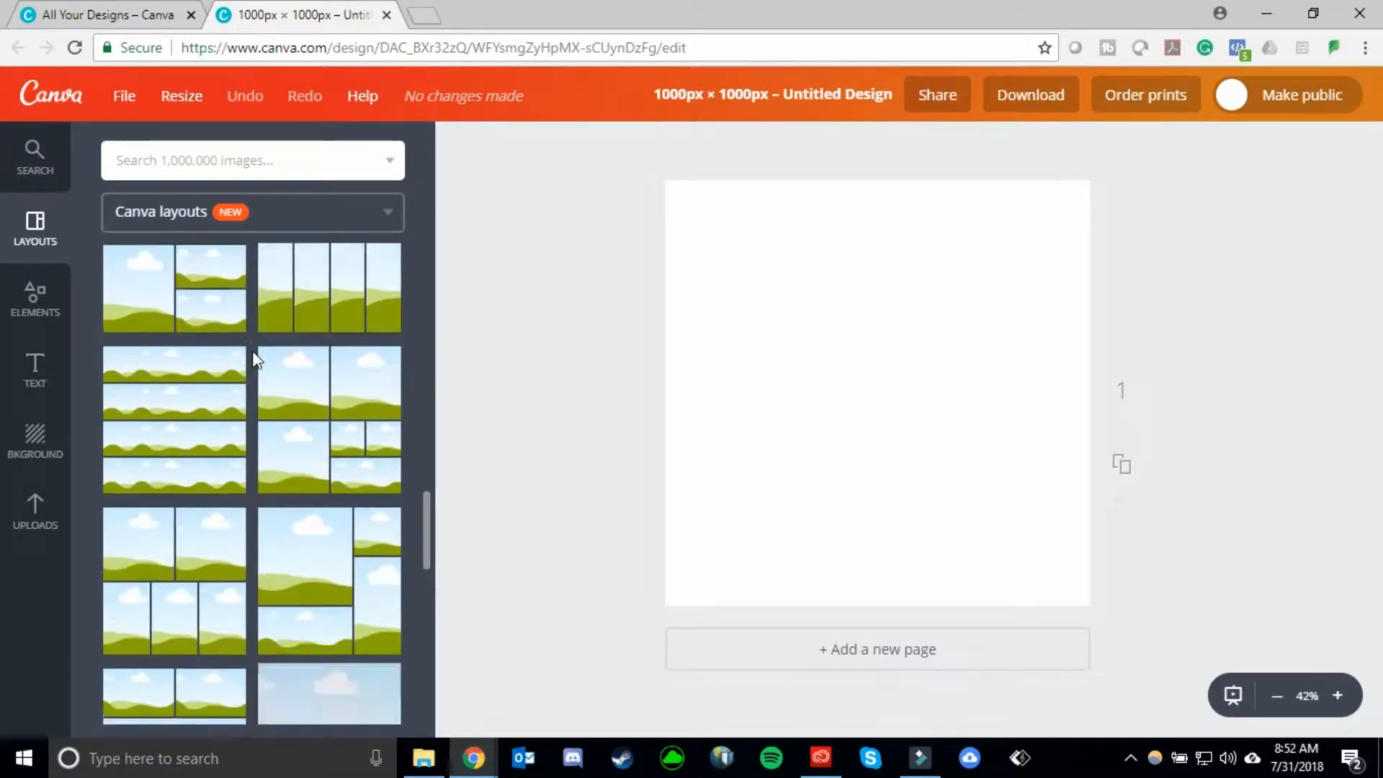
{"action": "scroll", "coordinate": [252, 350], "scroll_direction": "down", "scroll_amount": 10}
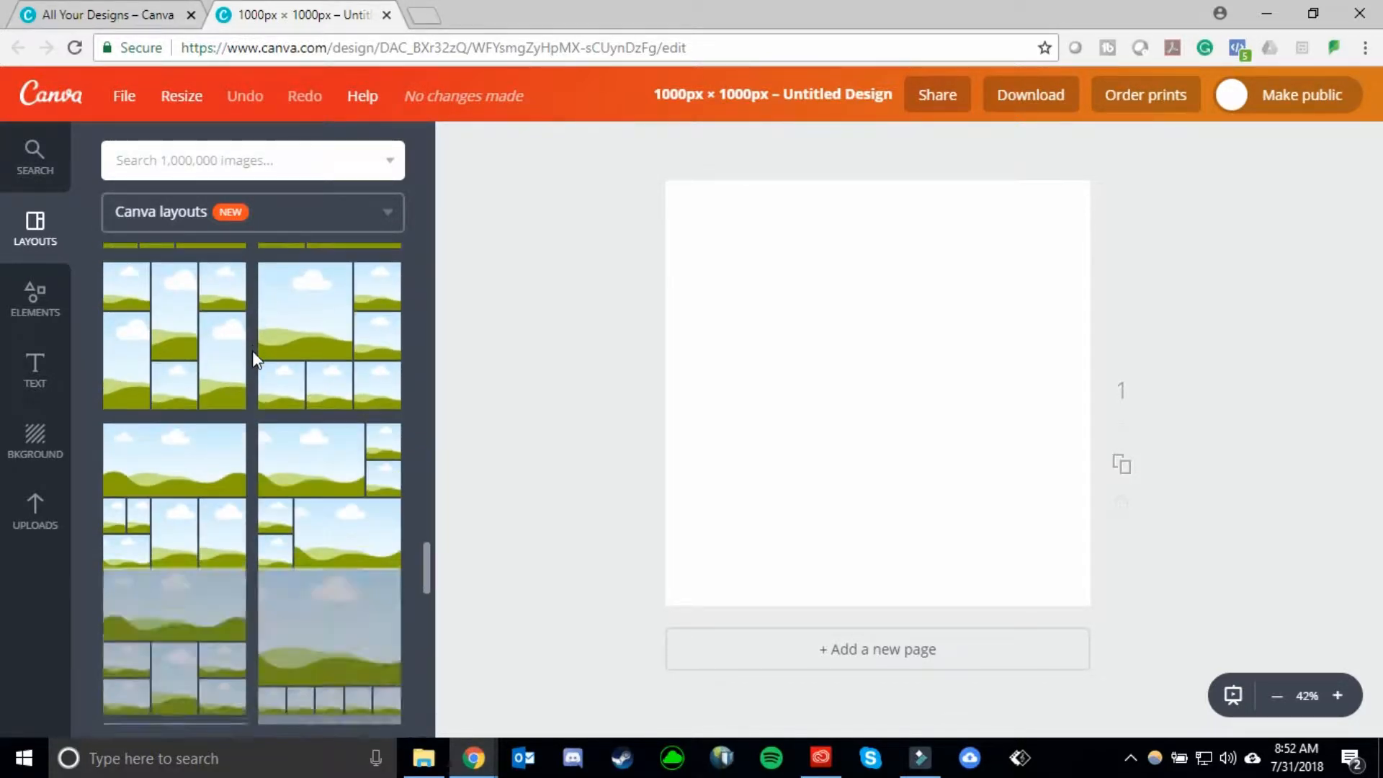
{"action": "scroll", "coordinate": [252, 350], "scroll_direction": "down", "scroll_amount": 10}
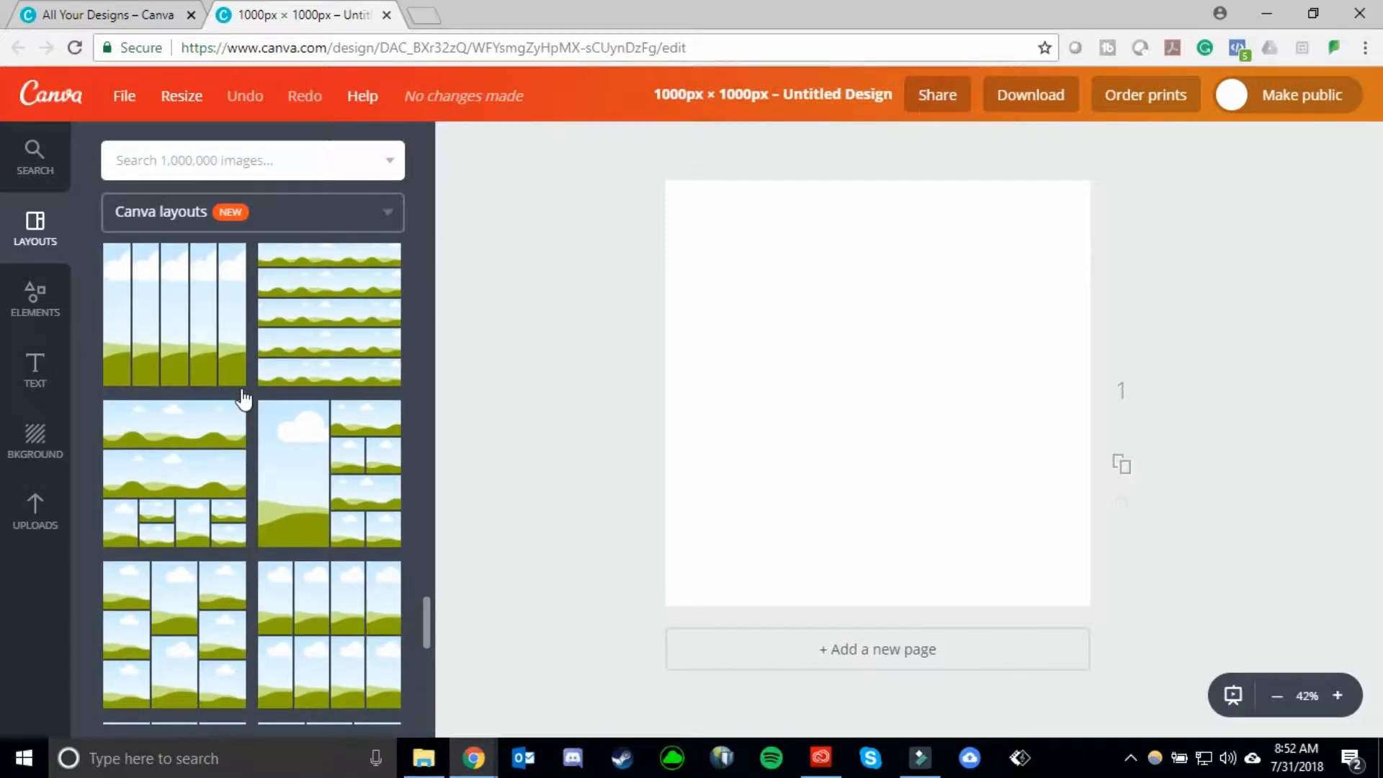
{"action": "scroll", "coordinate": [244, 398], "scroll_direction": "down", "scroll_amount": 5}
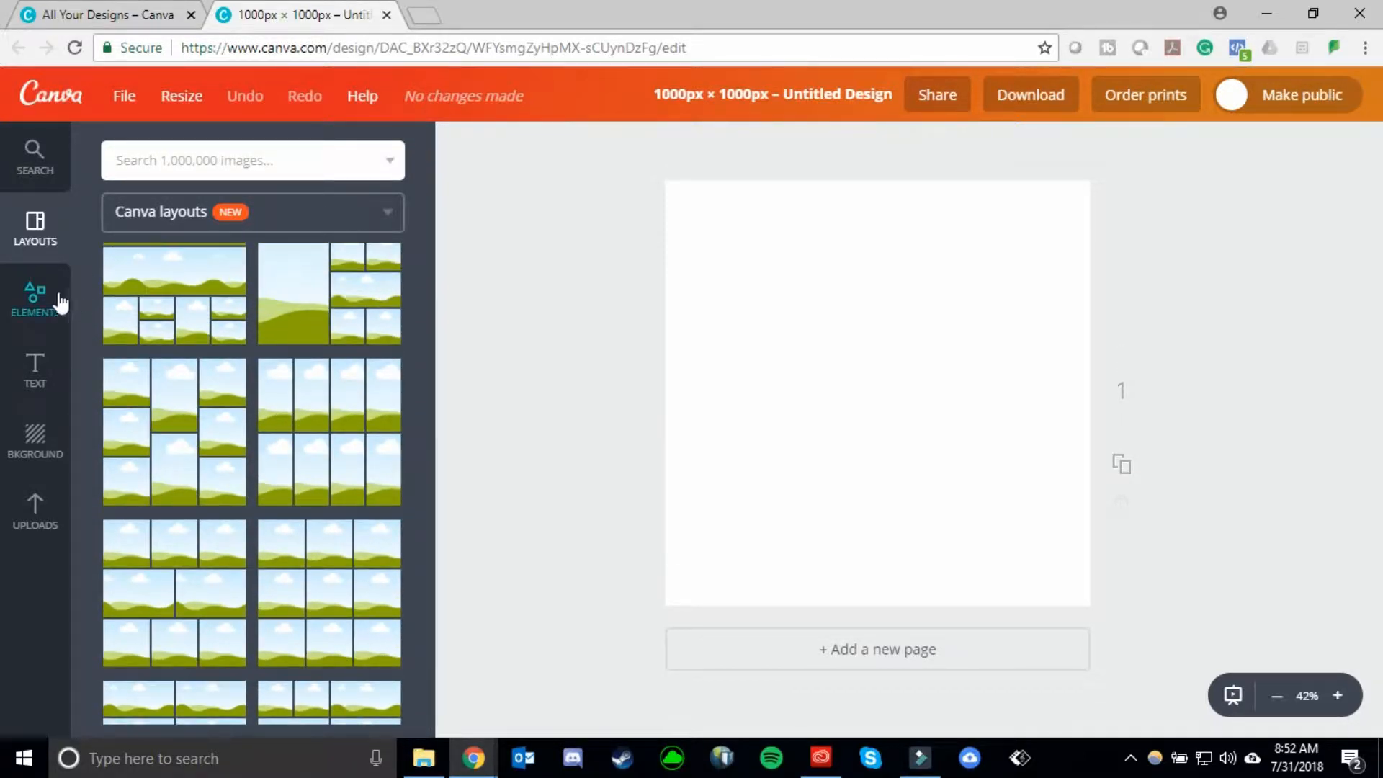
- Open the Frames collection among the elements and examine the available frame shapes and device mockups
{"action": "left_click", "coordinate": [61, 303]}
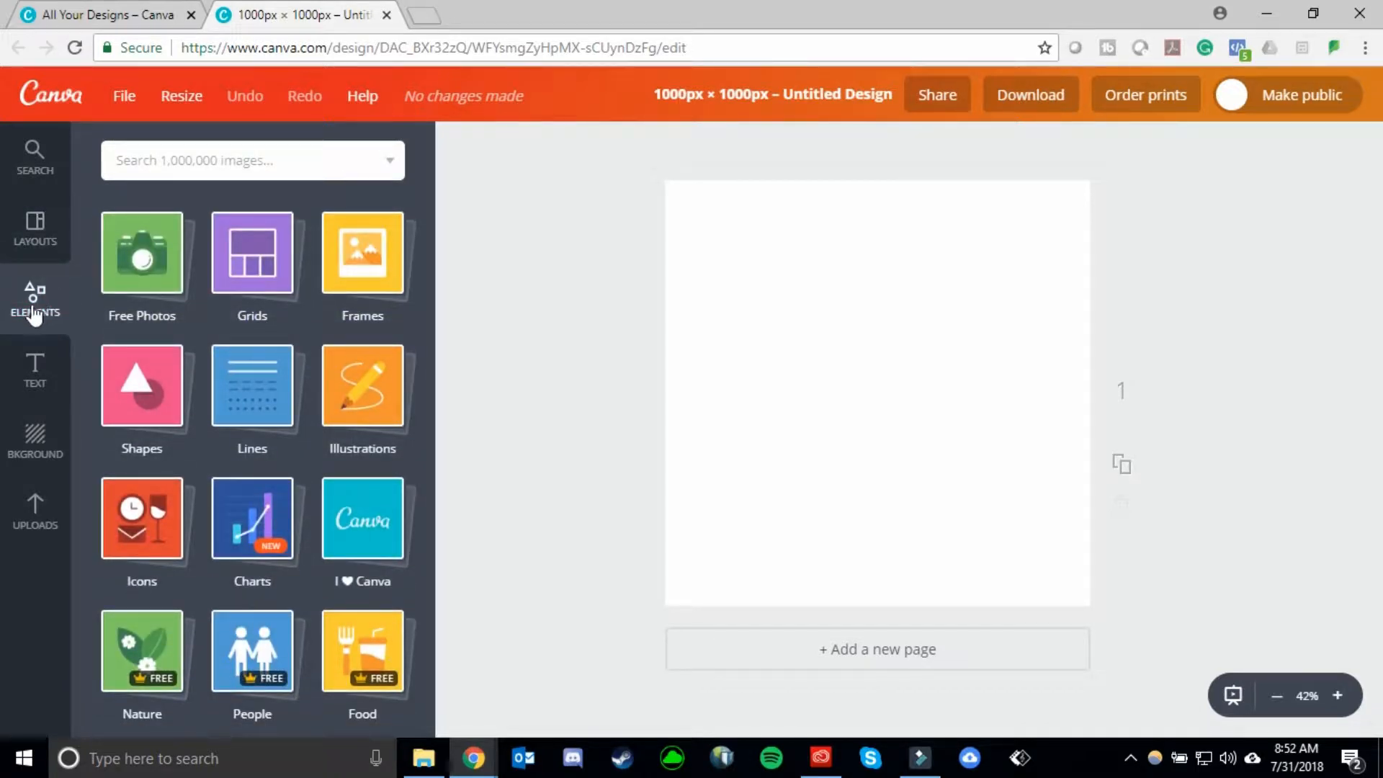
{"action": "left_click", "coordinate": [367, 255]}
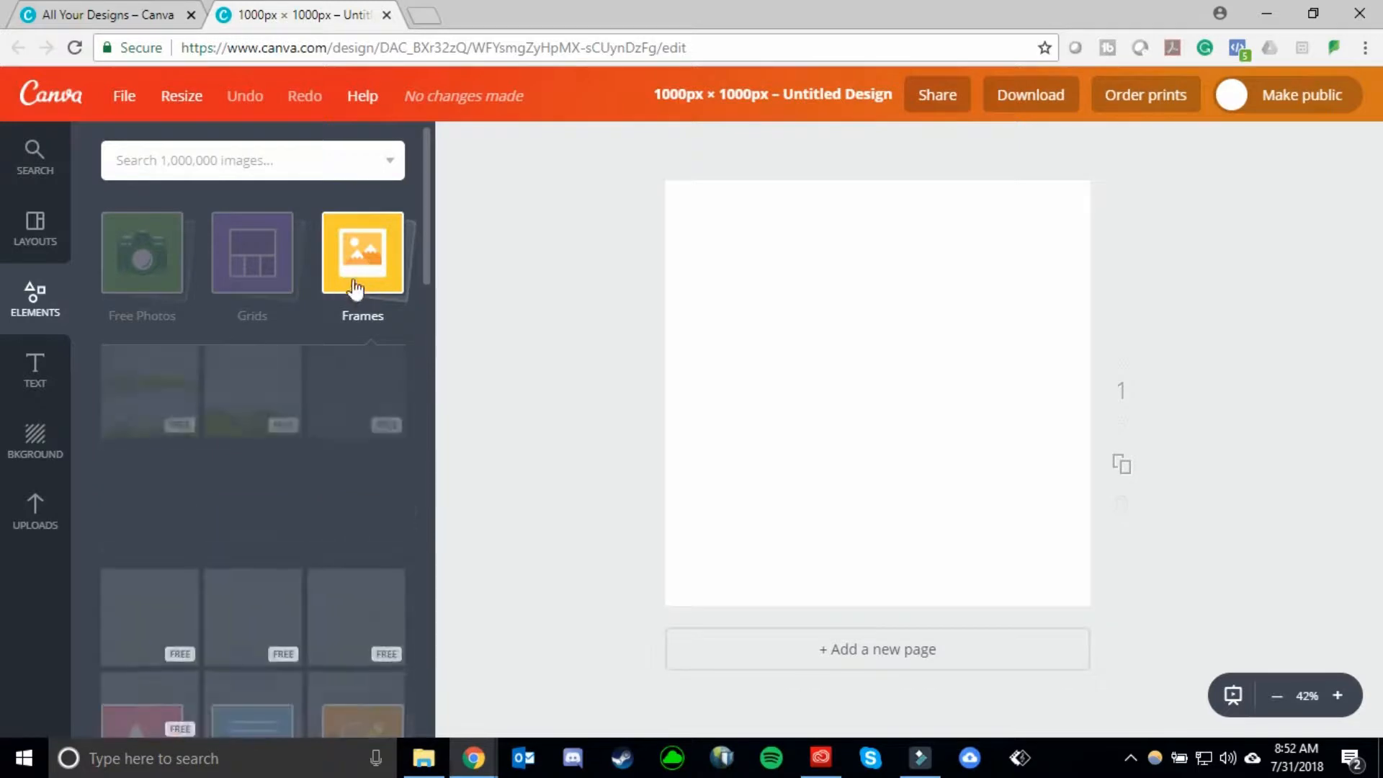
{"action": "scroll", "coordinate": [309, 425], "scroll_direction": "down", "scroll_amount": 3}
{"action": "scroll", "coordinate": [312, 432], "scroll_direction": "down", "scroll_amount": 10}
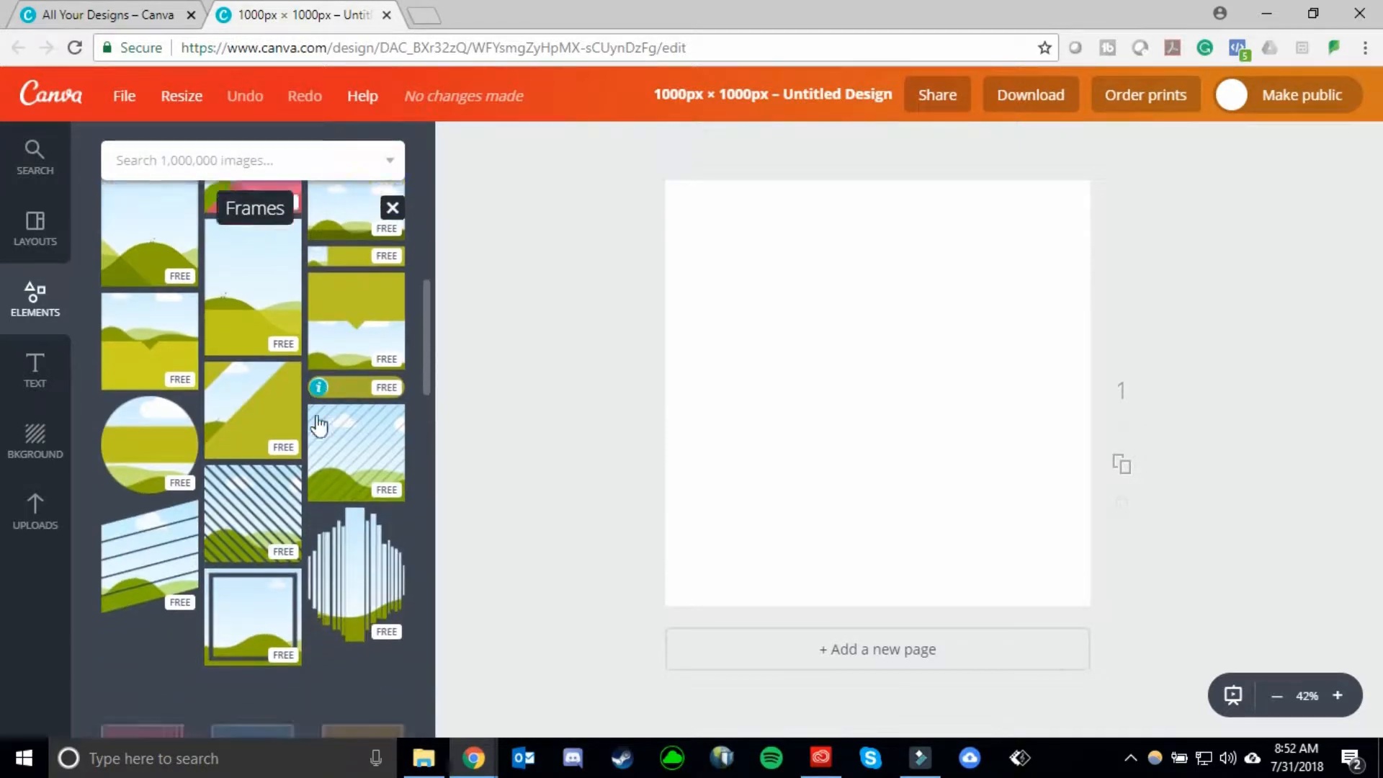
{"action": "scroll", "coordinate": [319, 426], "scroll_direction": "down", "scroll_amount": 2}
{"action": "scroll", "coordinate": [249, 456], "scroll_direction": "down", "scroll_amount": 2}
{"action": "scroll", "coordinate": [292, 454], "scroll_direction": "down", "scroll_amount": 8}
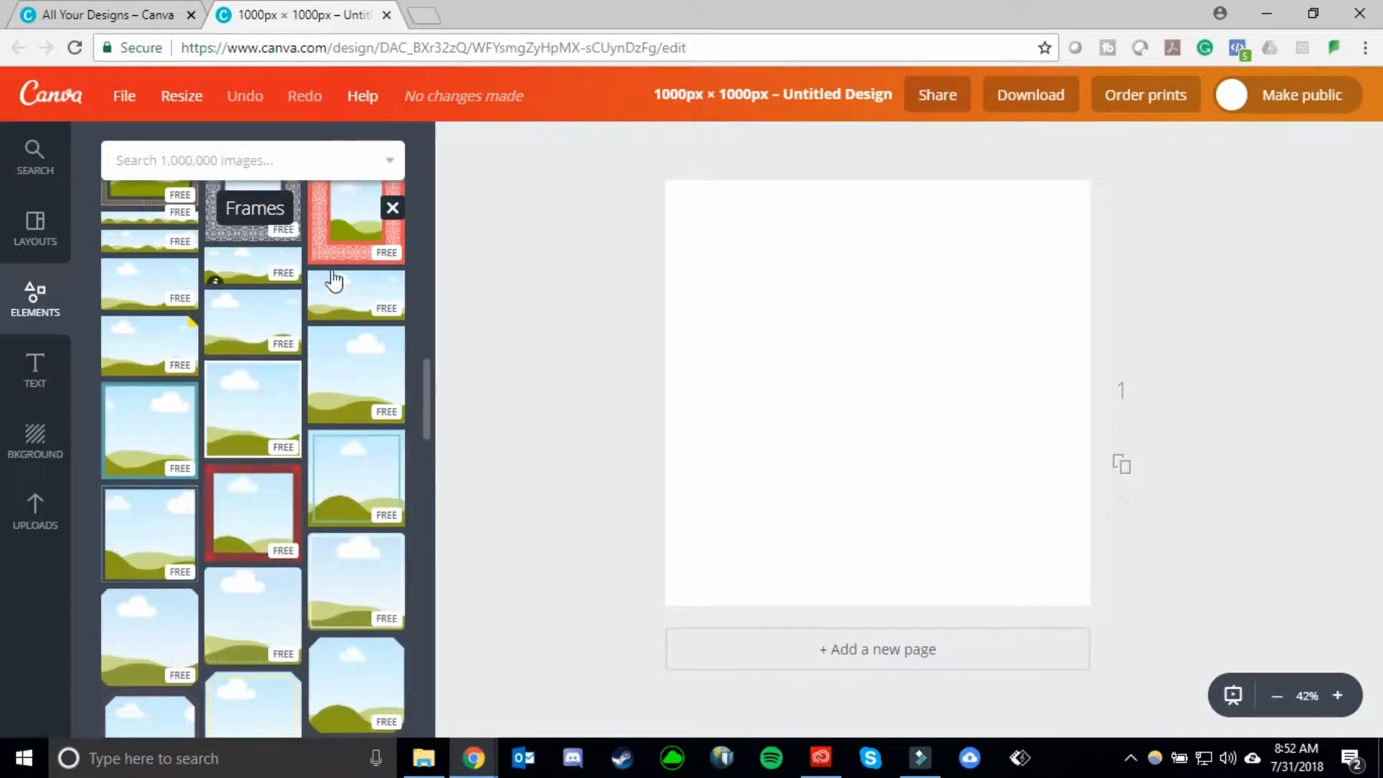
{"action": "scroll", "coordinate": [274, 374], "scroll_direction": "up", "scroll_amount": 4}
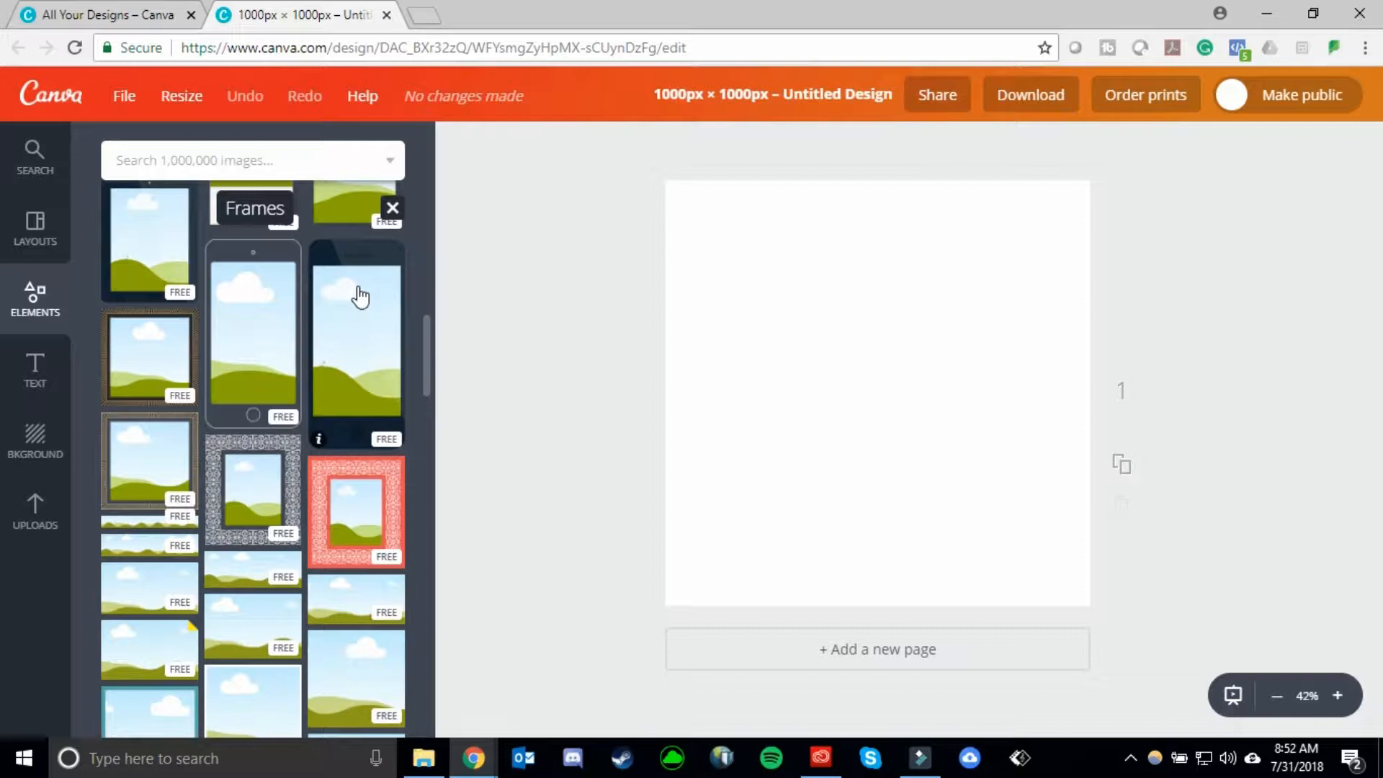
{"action": "scroll", "coordinate": [358, 293], "scroll_direction": "down", "scroll_amount": 1}
{"action": "scroll", "coordinate": [324, 362], "scroll_direction": "up", "scroll_amount": 2}
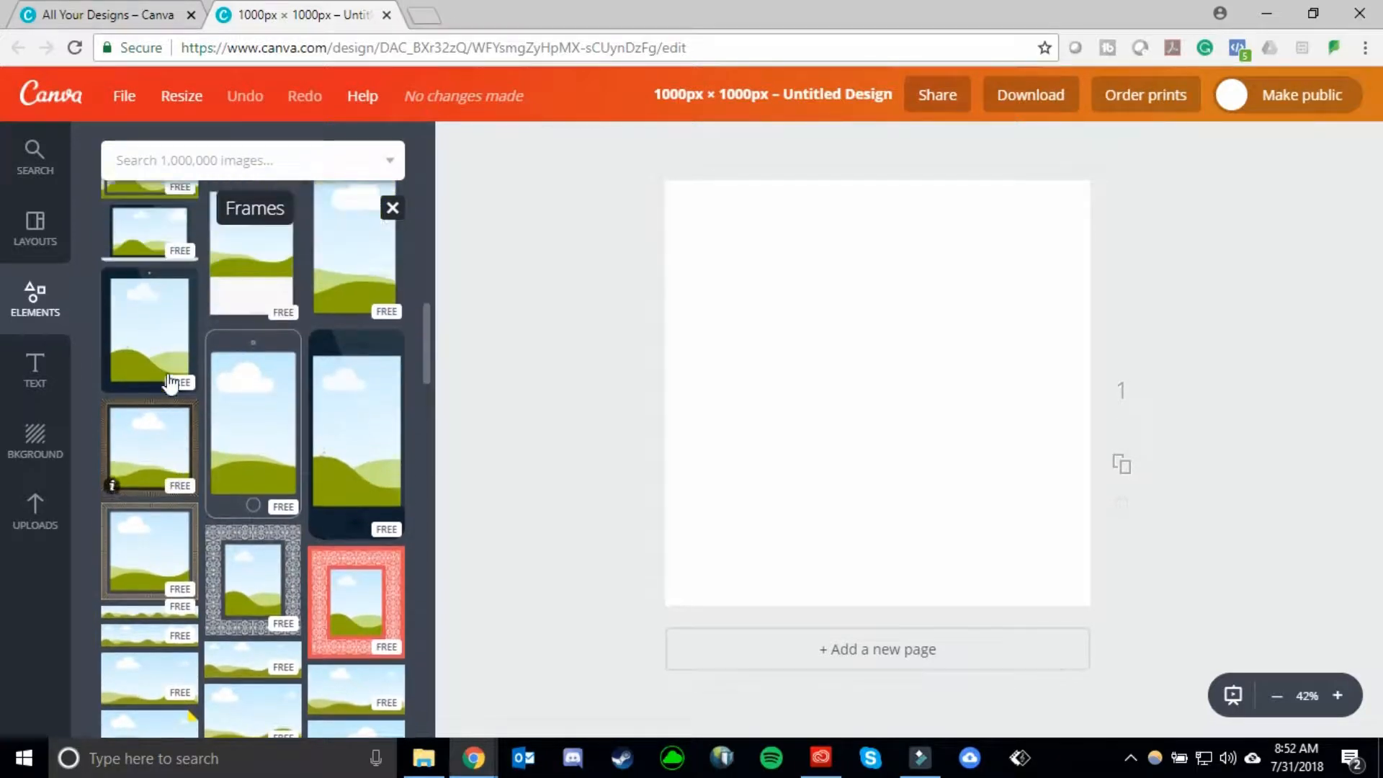
{"action": "scroll", "coordinate": [183, 273], "scroll_direction": "up", "scroll_amount": 3}
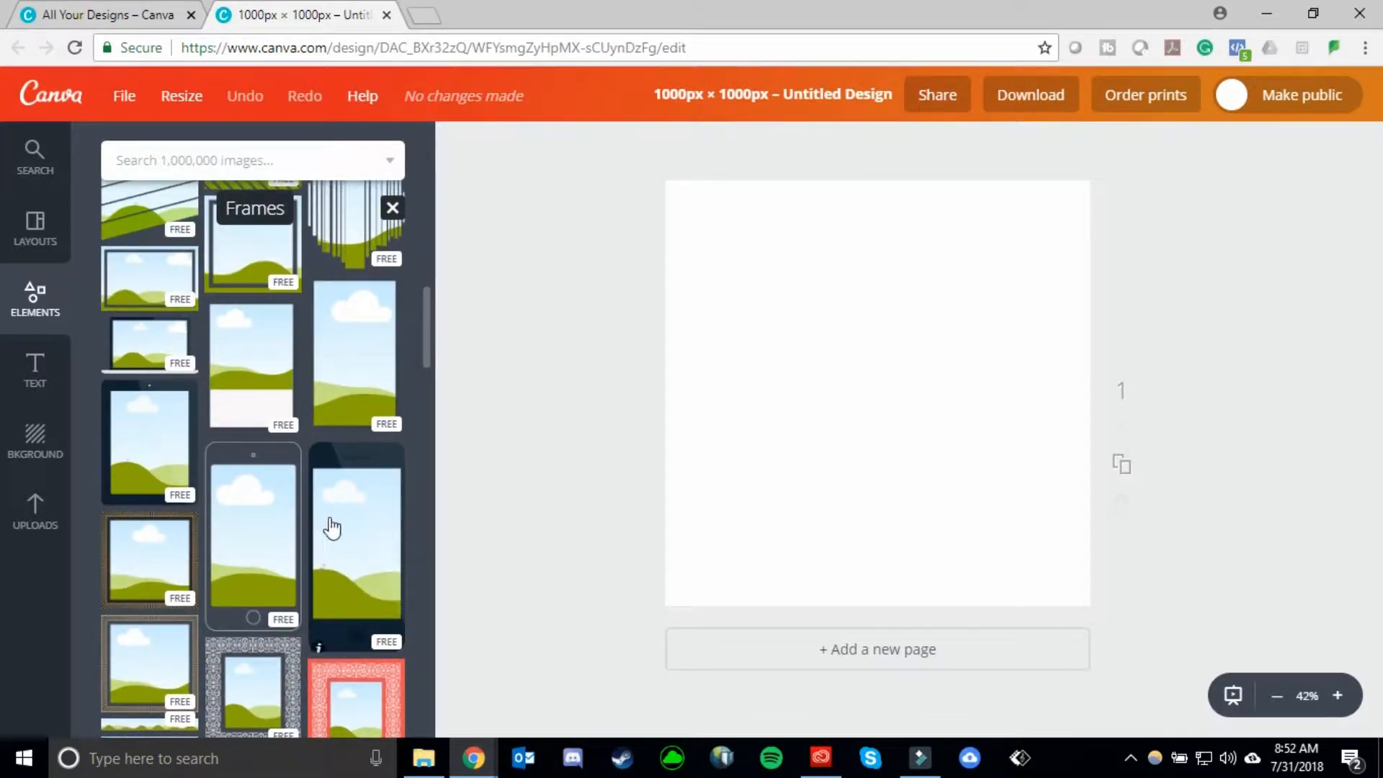
{"action": "left_click", "coordinate": [329, 528]}
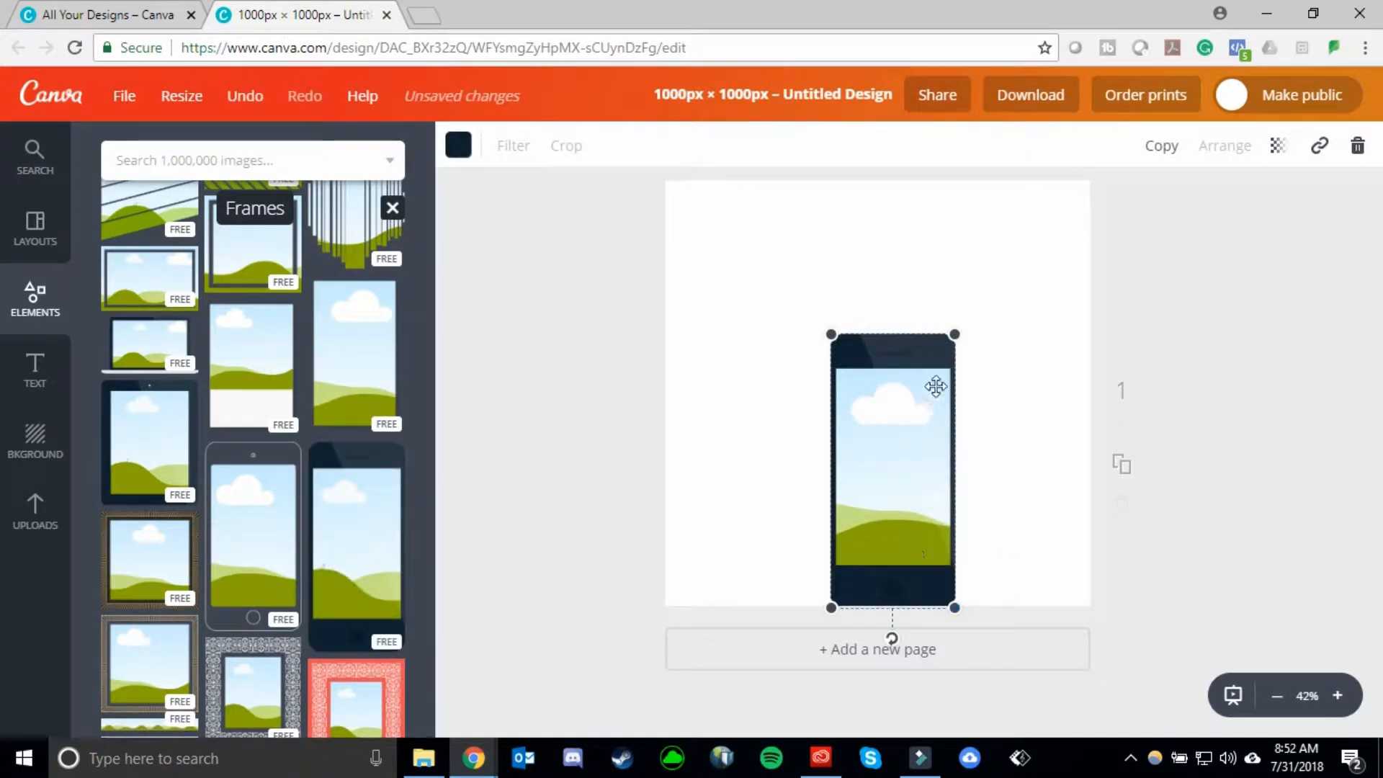
{"action": "left_click_drag", "start_coordinate": [913, 429], "coordinate": [813, 318]}
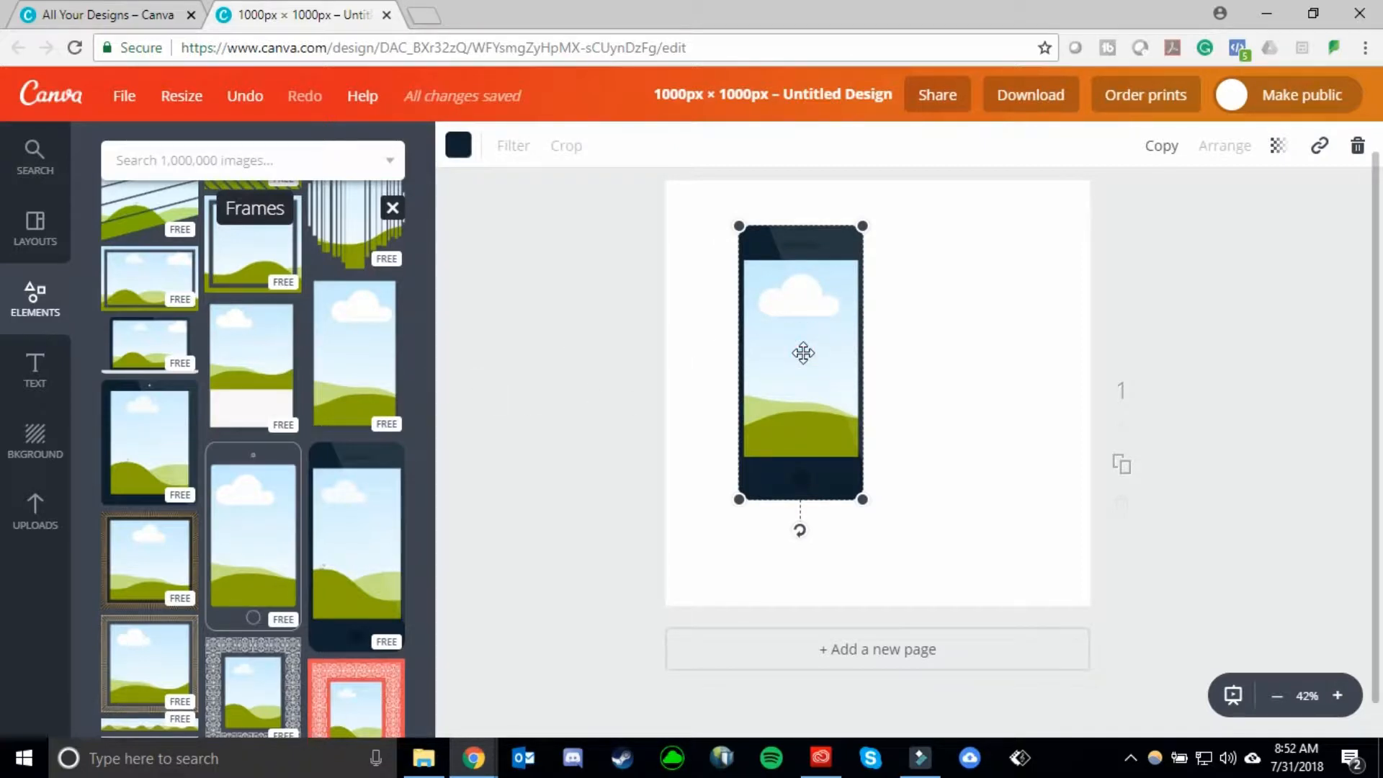
{"action": "key", "text": "Delete"}
- Find the plain circular frame in the Frames collection and add it to the blank canvas
{"action": "scroll", "coordinate": [327, 418], "scroll_direction": "down", "scroll_amount": 3}
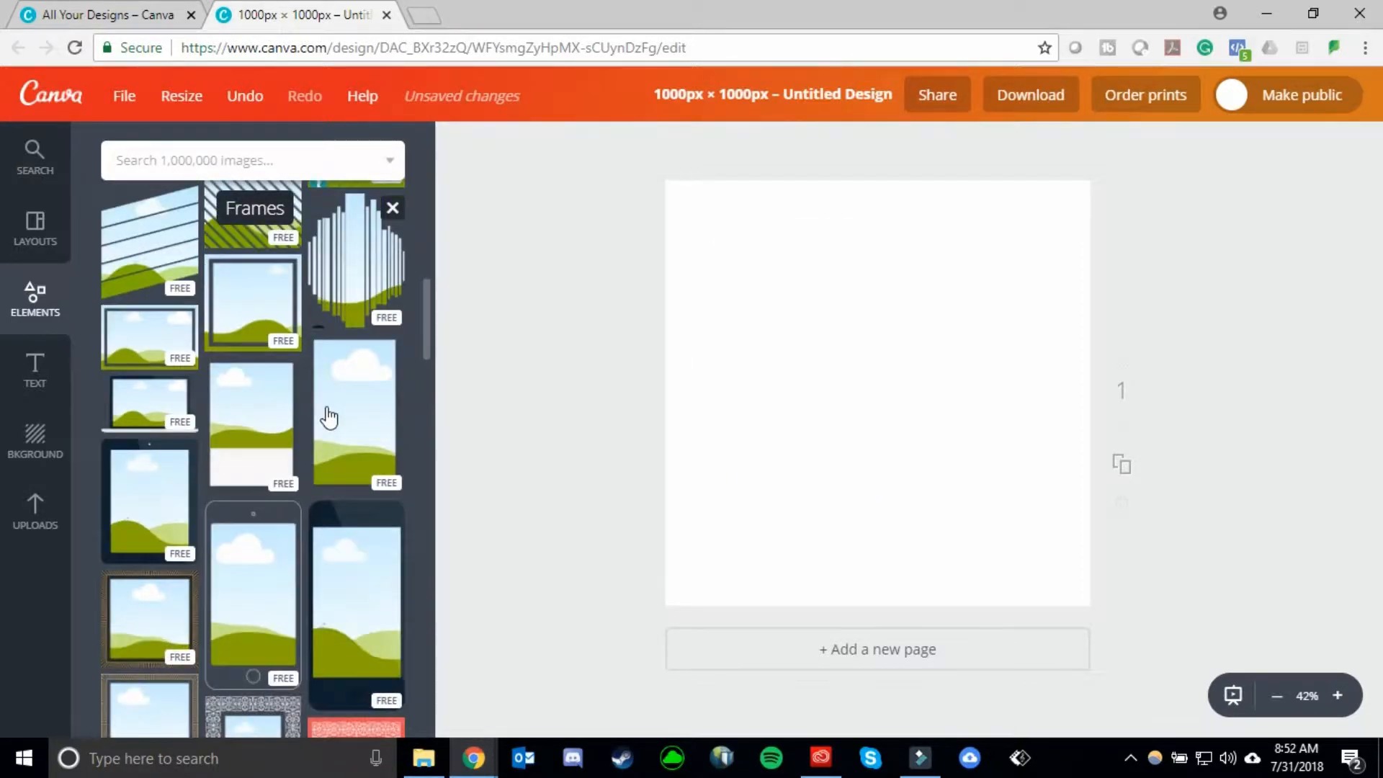
{"action": "scroll", "coordinate": [327, 417], "scroll_direction": "down", "scroll_amount": 10}
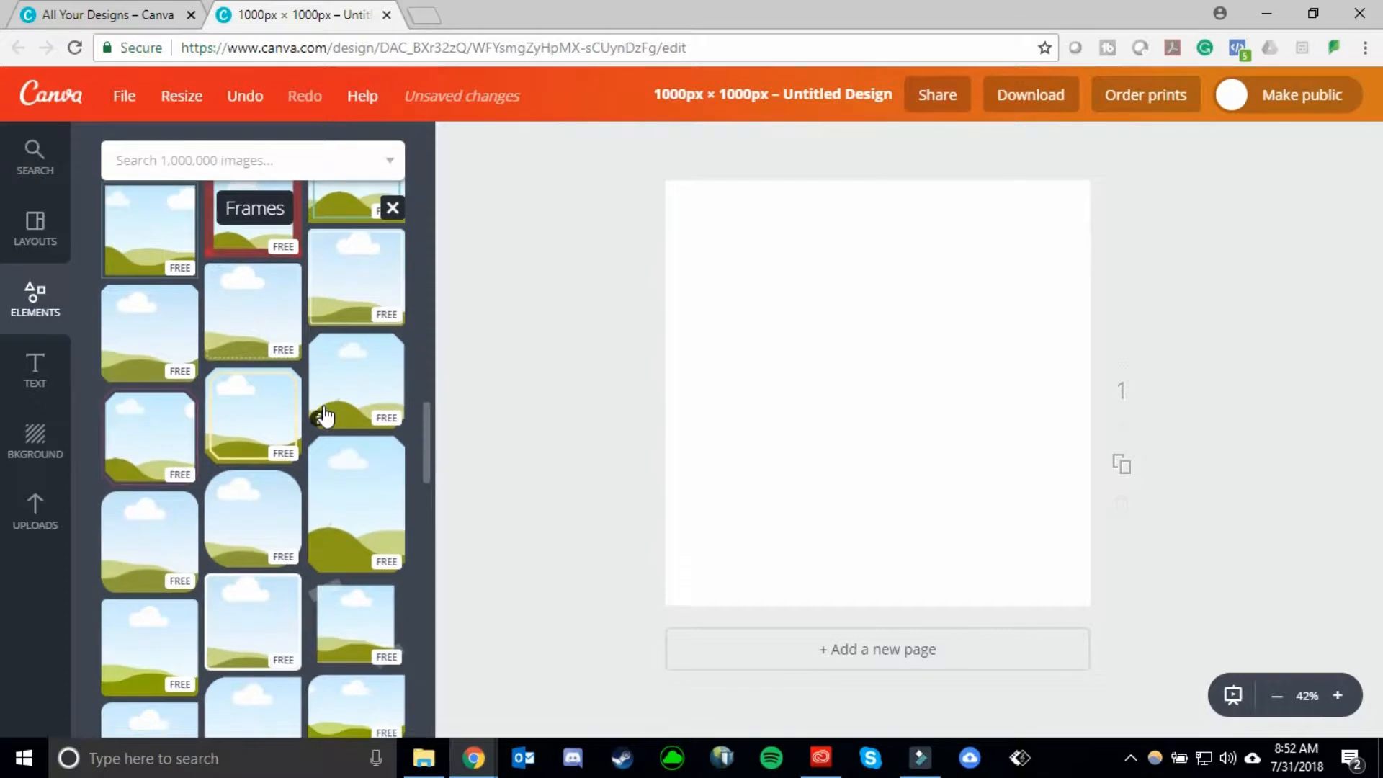
{"action": "scroll", "coordinate": [317, 425], "scroll_direction": "down", "scroll_amount": 10}
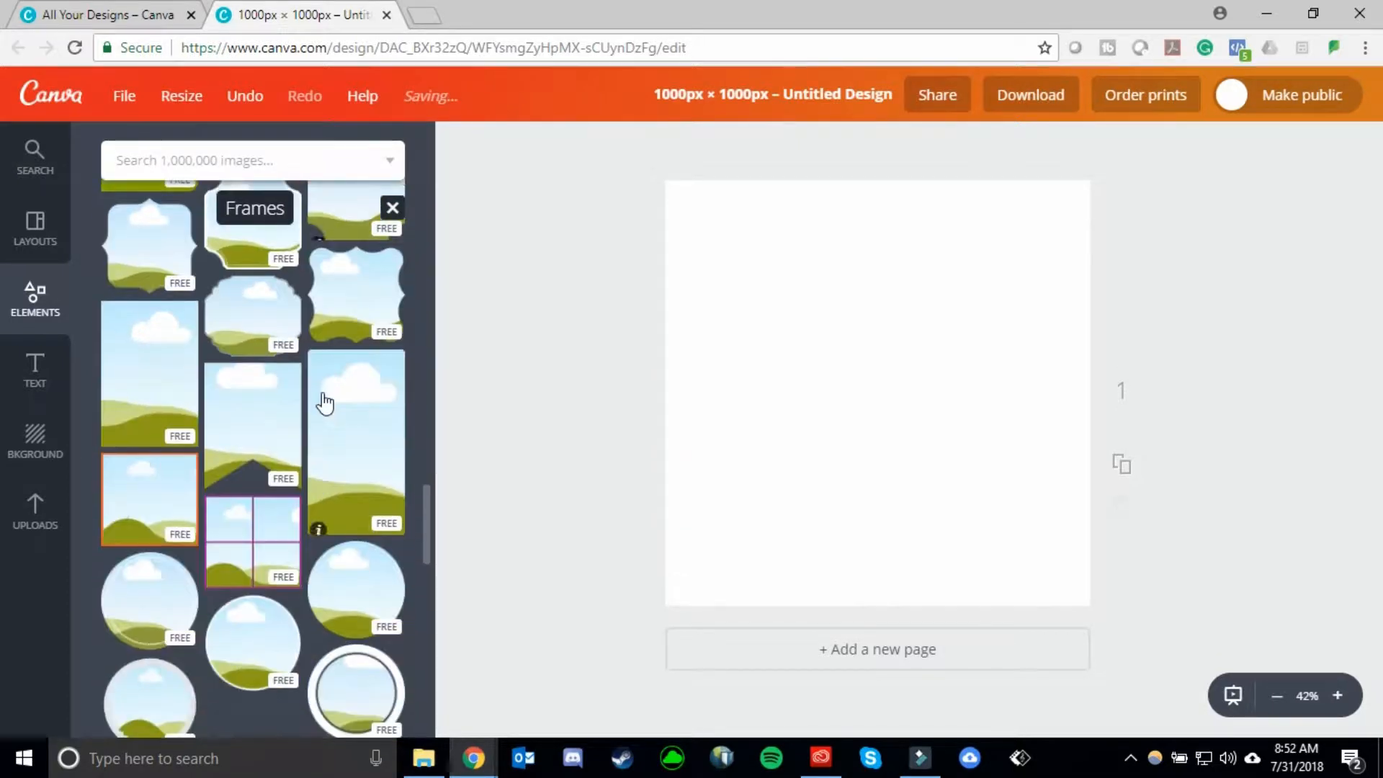
{"action": "scroll", "coordinate": [324, 401], "scroll_direction": "down", "scroll_amount": 3}
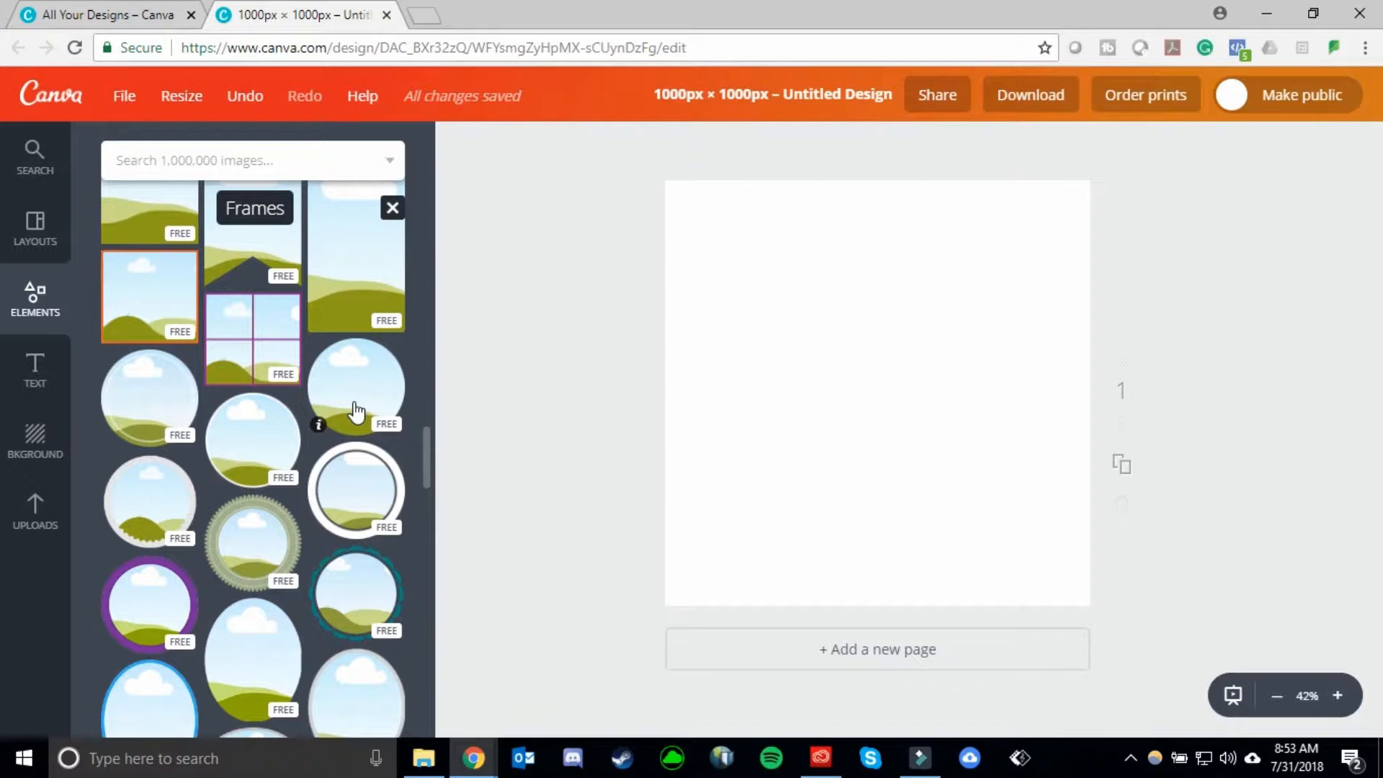
{"action": "left_click_drag", "start_coordinate": [356, 412], "coordinate": [879, 398]}
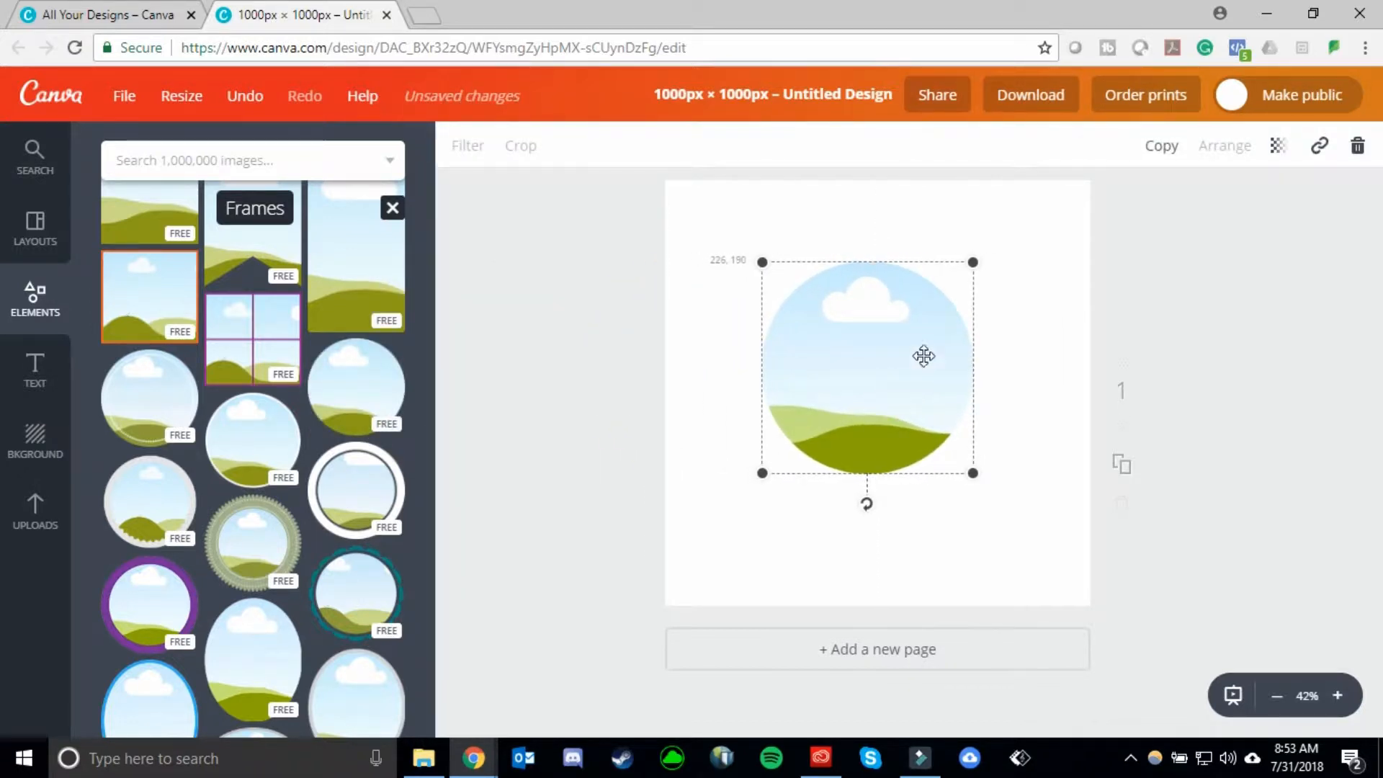
- Enlarge the circular frame until it nearly fills the canvas and centre it on the page
{"action": "left_click_drag", "start_coordinate": [989, 261], "coordinate": [1142, 188]}
{"action": "left_click_drag", "start_coordinate": [942, 234], "coordinate": [826, 366]}
{"action": "left_click_drag", "start_coordinate": [986, 275], "coordinate": [1090, 223]}
{"action": "mouse_move", "coordinate": [920, 296]}
{"action": "left_mouse_down"}
{"action": "mouse_move", "coordinate": [960, 284]}
{"action": "mouse_move", "coordinate": [936, 292]}
{"action": "left_mouse_up"}
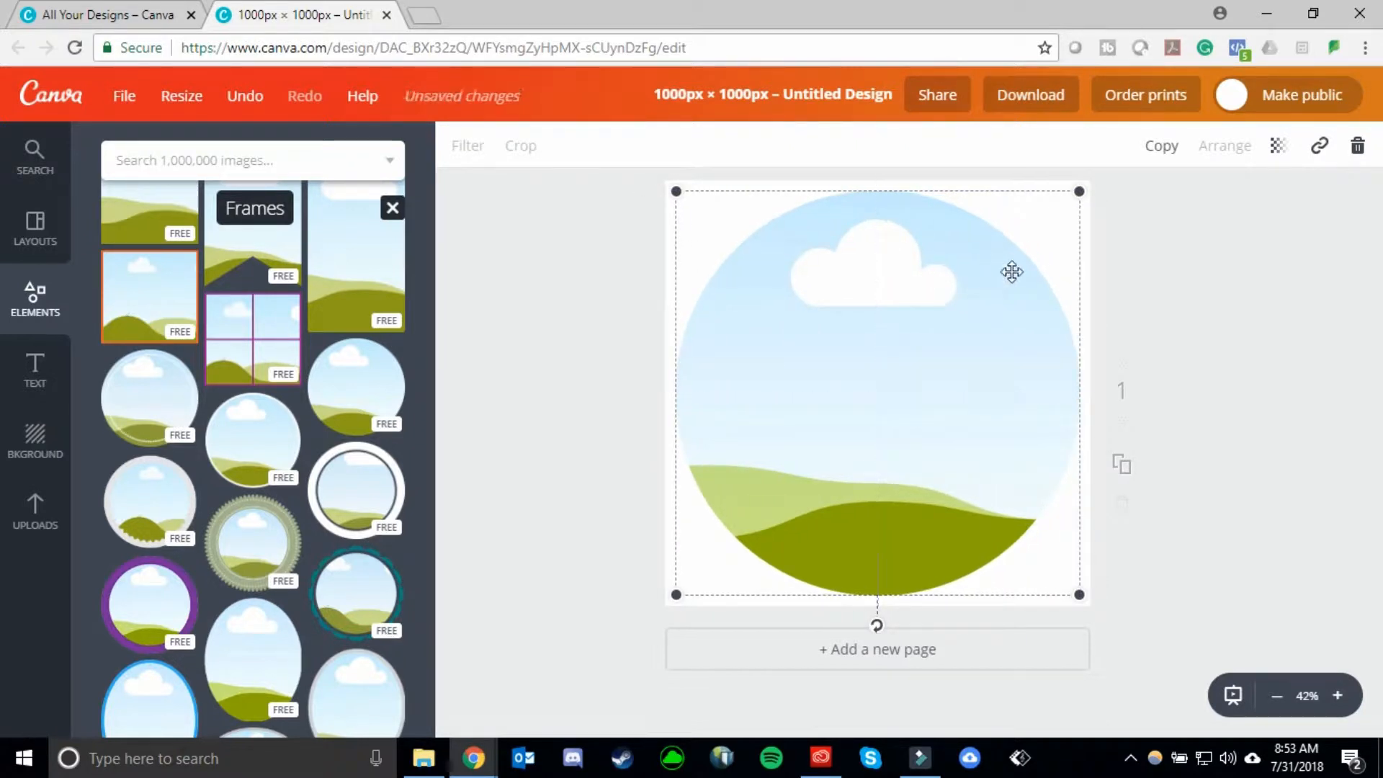
{"action": "left_click", "coordinate": [1189, 262]}
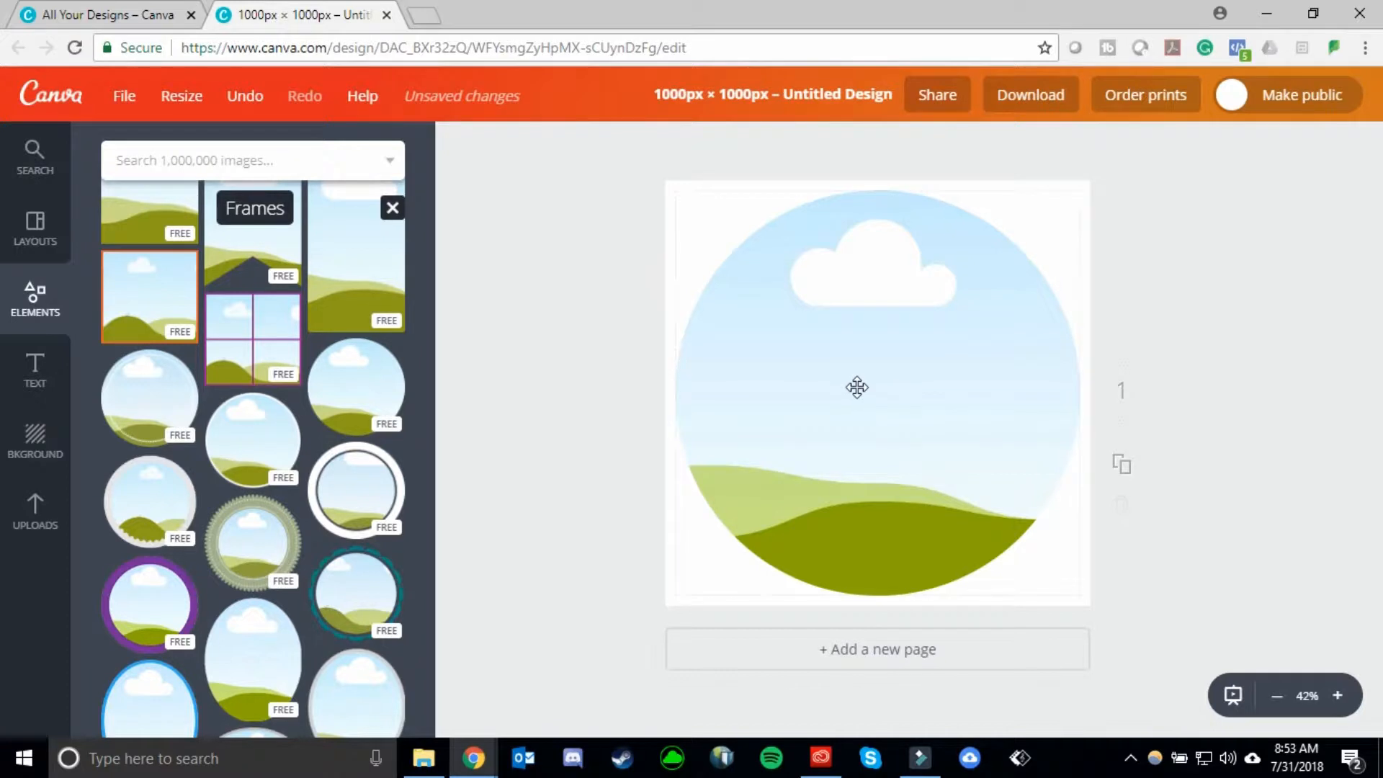
- Upload the portrait photo of the man from the Downloads folder and place it inside the circular frame
{"action": "left_click", "coordinate": [36, 510]}
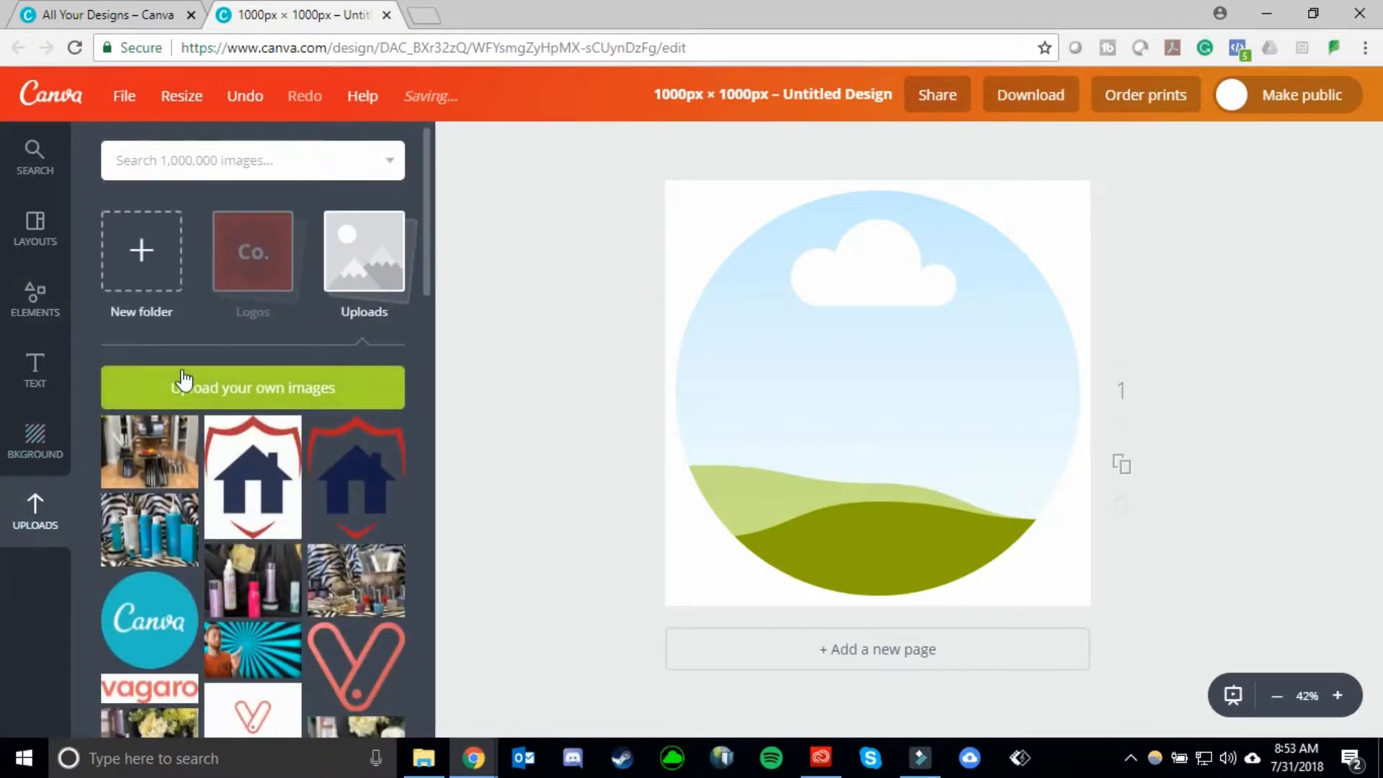
{"action": "scroll", "coordinate": [250, 347], "scroll_direction": "down", "scroll_amount": 1}
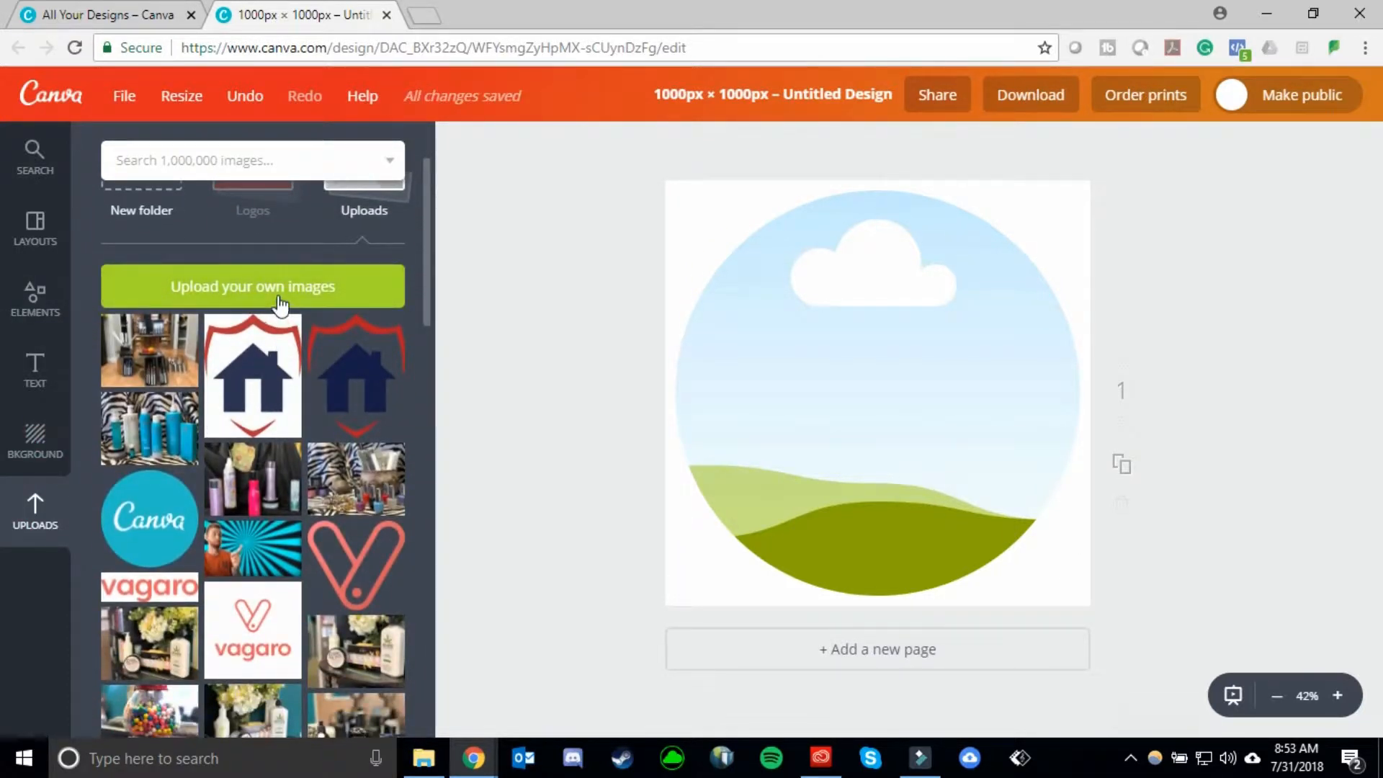
{"action": "left_click", "coordinate": [239, 285]}
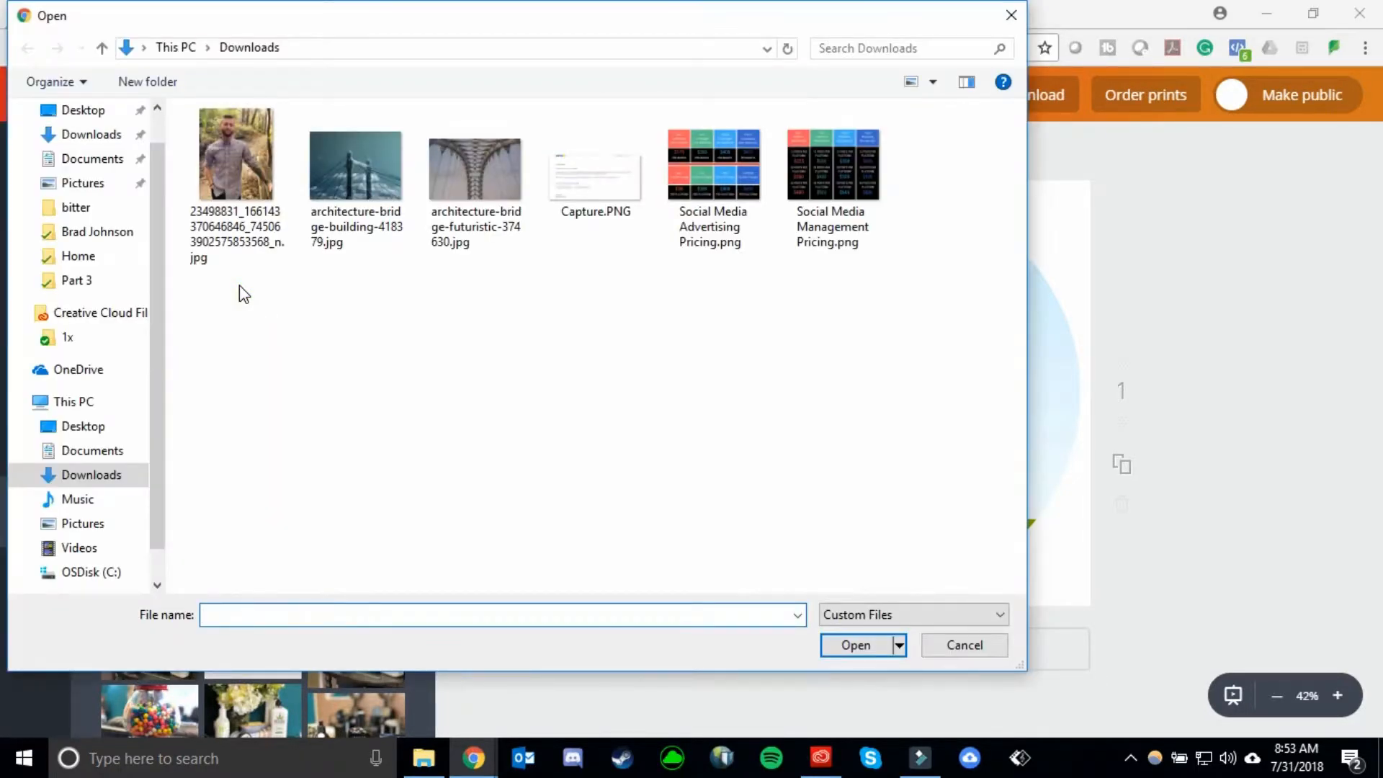
{"action": "double_click", "coordinate": [240, 152]}
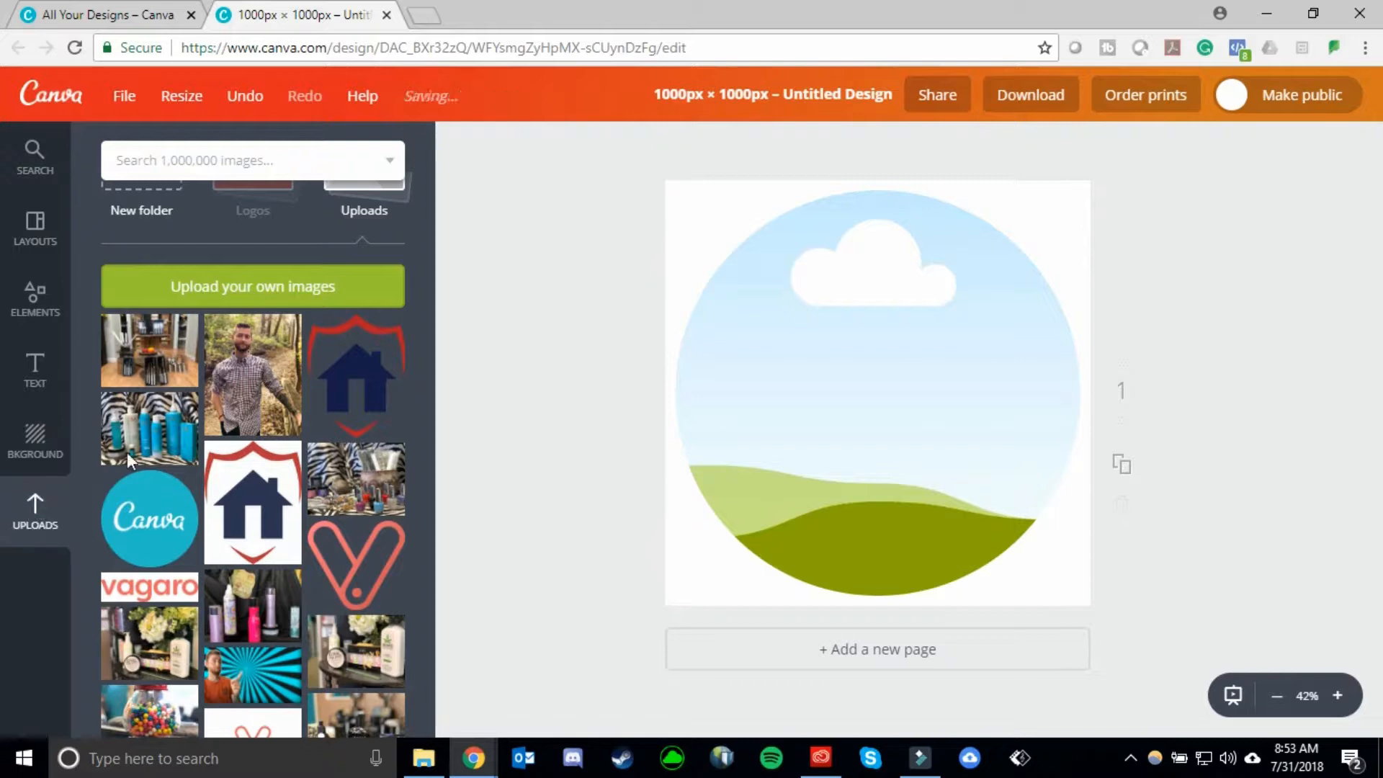
{"action": "left_click_drag", "start_coordinate": [244, 382], "coordinate": [813, 319]}
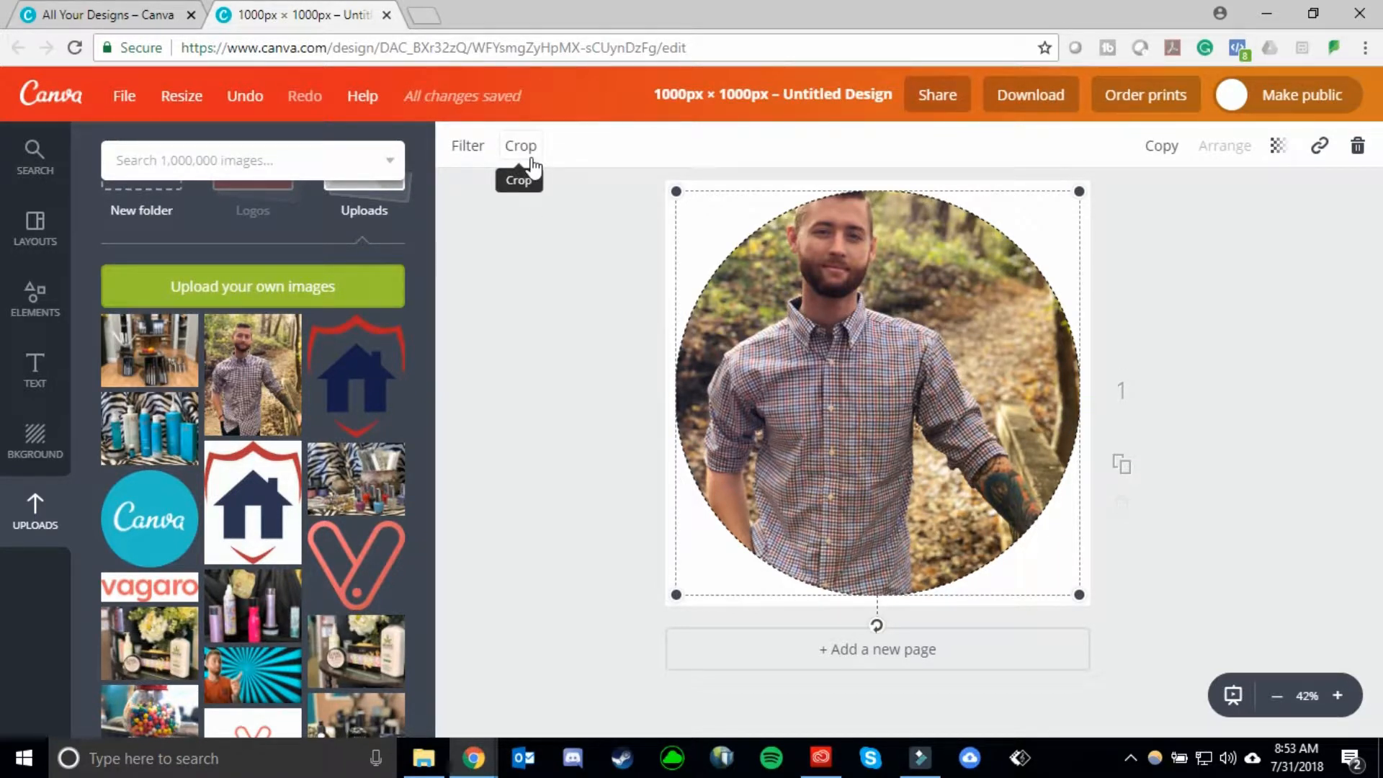
- Crop the framed photo by shifting it down so the man's whole head fits inside the circle
{"action": "left_click", "coordinate": [530, 157]}
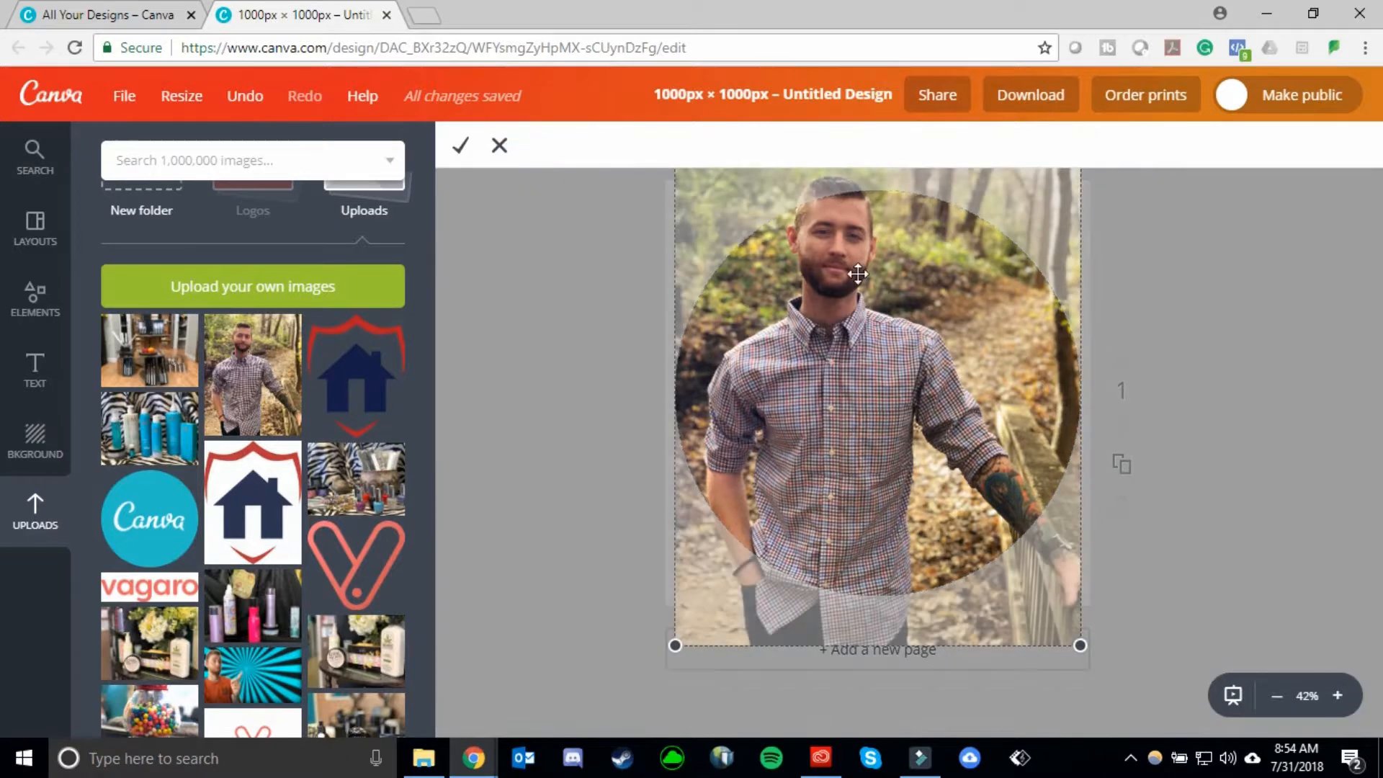
{"action": "left_click_drag", "start_coordinate": [883, 278], "coordinate": [883, 350]}
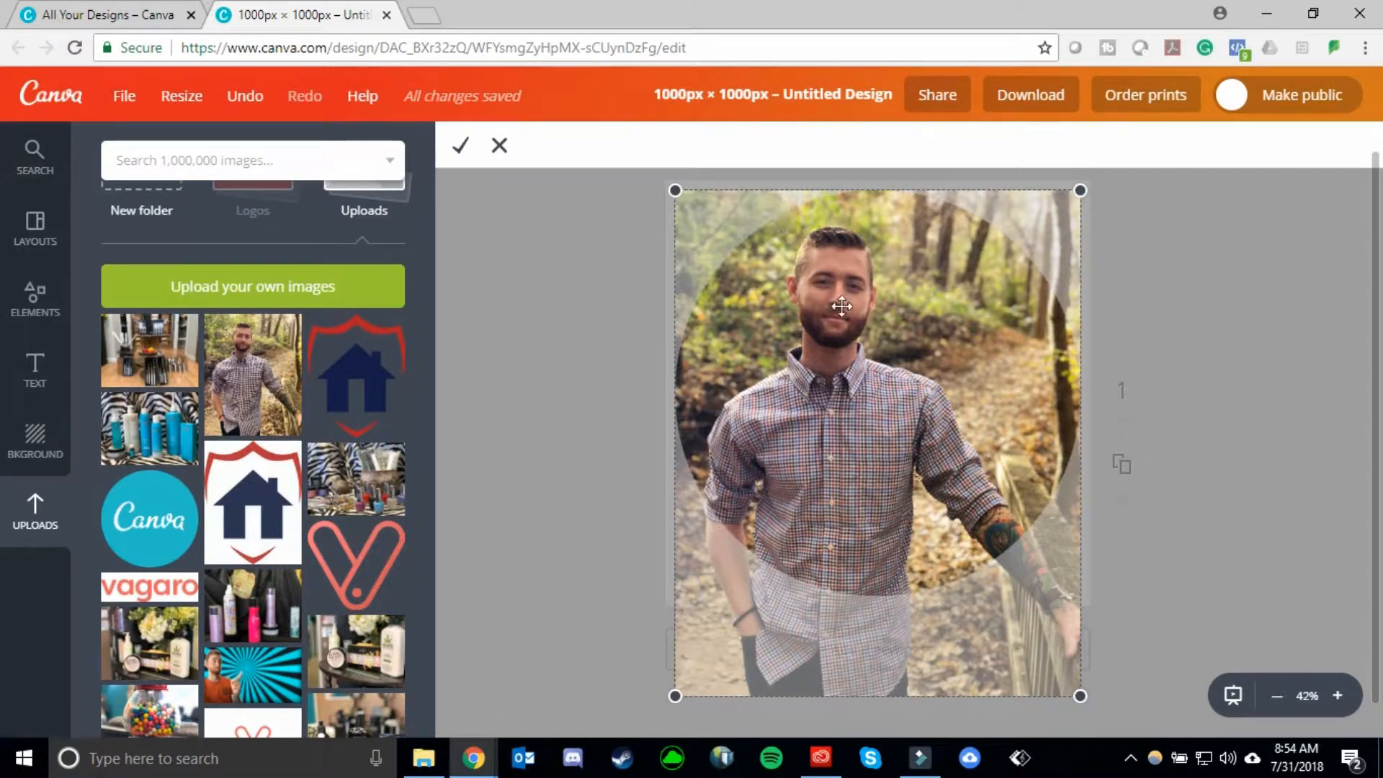
{"action": "scroll", "coordinate": [865, 360], "scroll_direction": "down", "scroll_amount": 2}
{"action": "scroll", "coordinate": [936, 397], "scroll_direction": "up", "scroll_amount": 2}
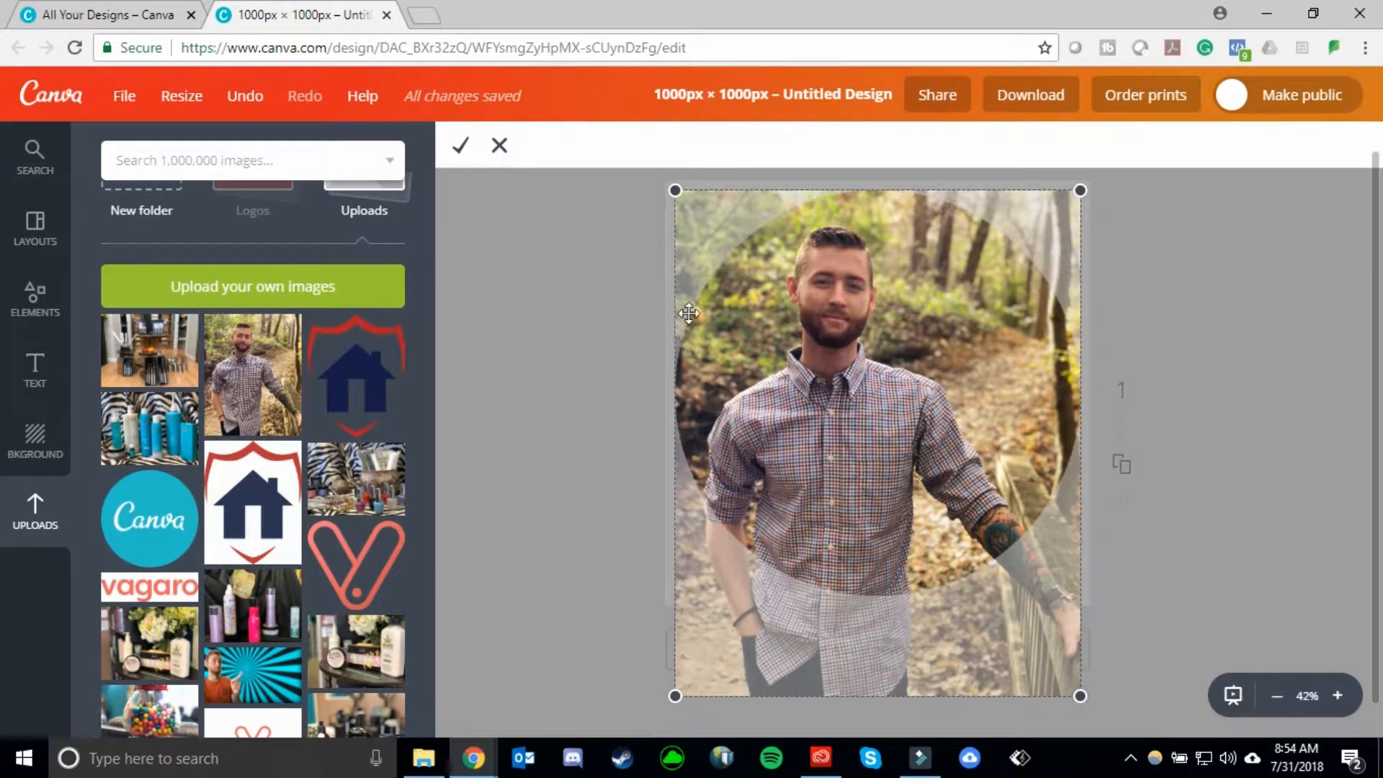
{"action": "left_click_drag", "start_coordinate": [805, 383], "coordinate": [855, 410]}
{"action": "left_click", "coordinate": [459, 146]}
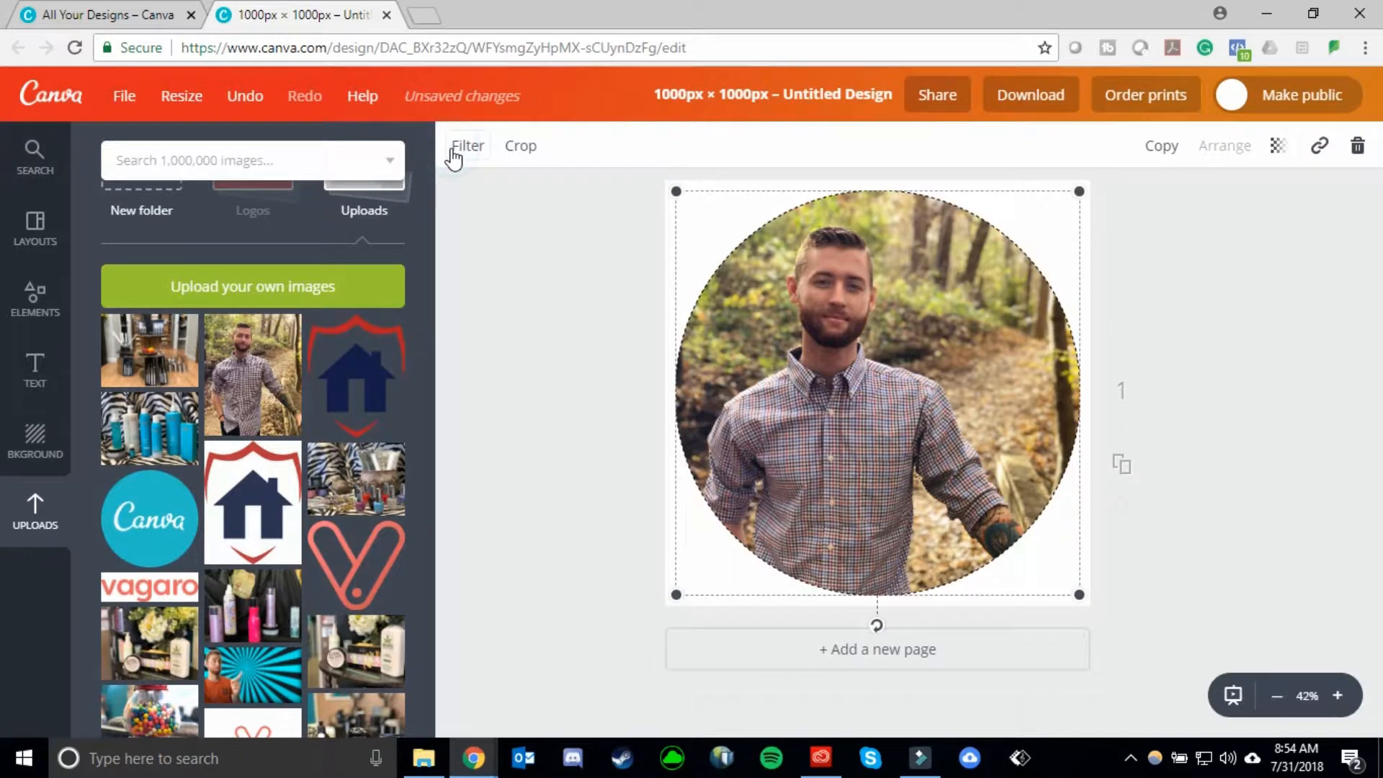
- Shrink the circular framed photo and enlarge it again to just under its former size, leaving a slightly wider margin on the canvas
{"action": "left_click", "coordinate": [1157, 309]}
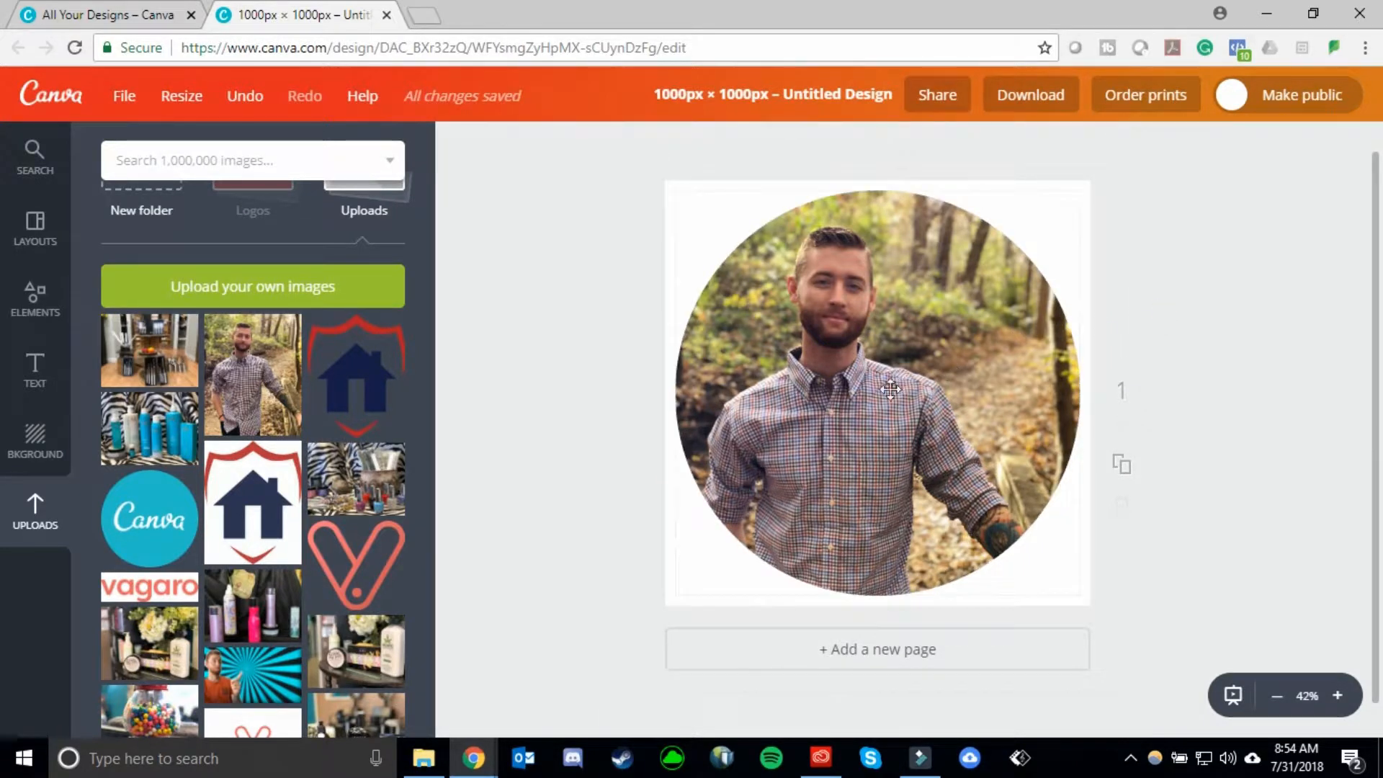
{"action": "left_click", "coordinate": [993, 400]}
{"action": "left_click_drag", "start_coordinate": [1078, 592], "coordinate": [935, 451]}
{"action": "left_click_drag", "start_coordinate": [996, 517], "coordinate": [1065, 580]}
{"action": "left_click", "coordinate": [1198, 303]}
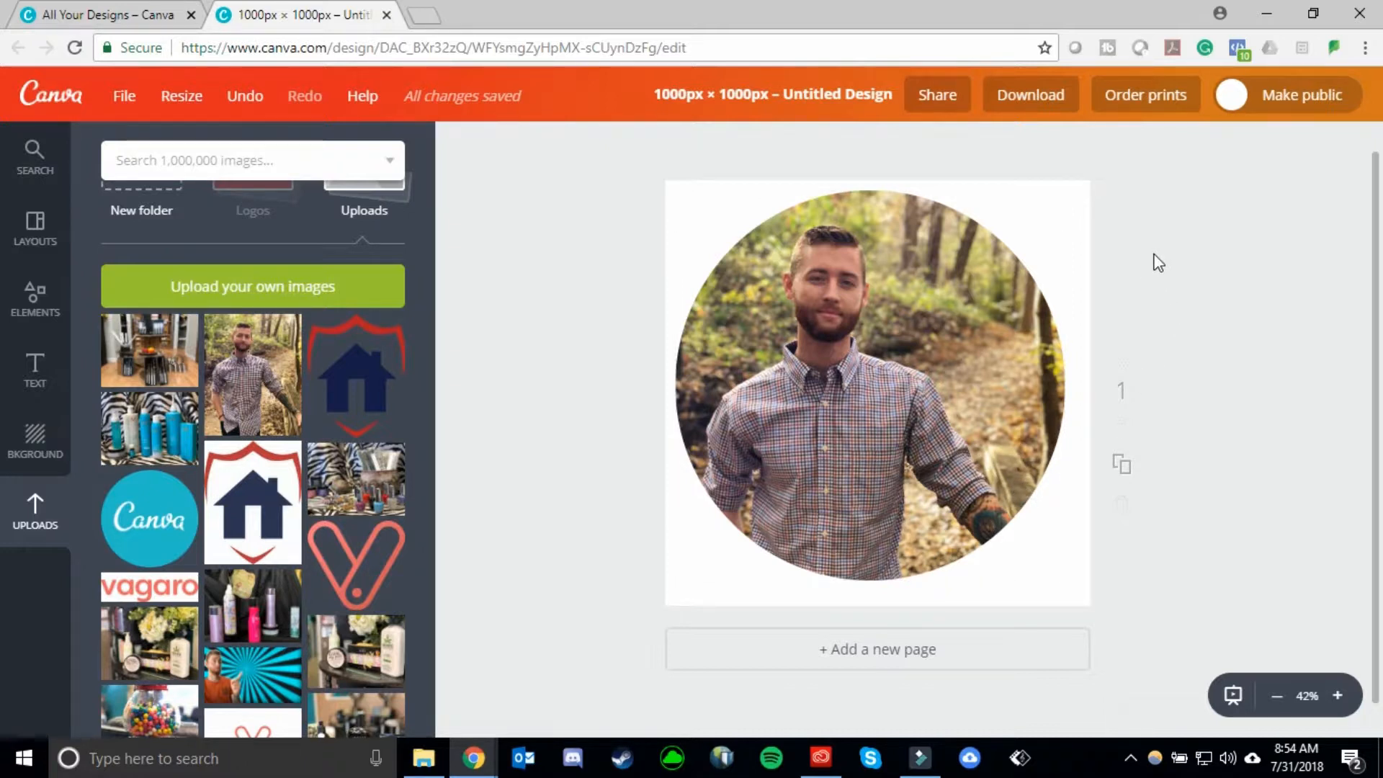
- Examine the download options for the PNG file type, including the transparent background setting, and close them without downloading
{"action": "left_click", "coordinate": [1039, 103]}
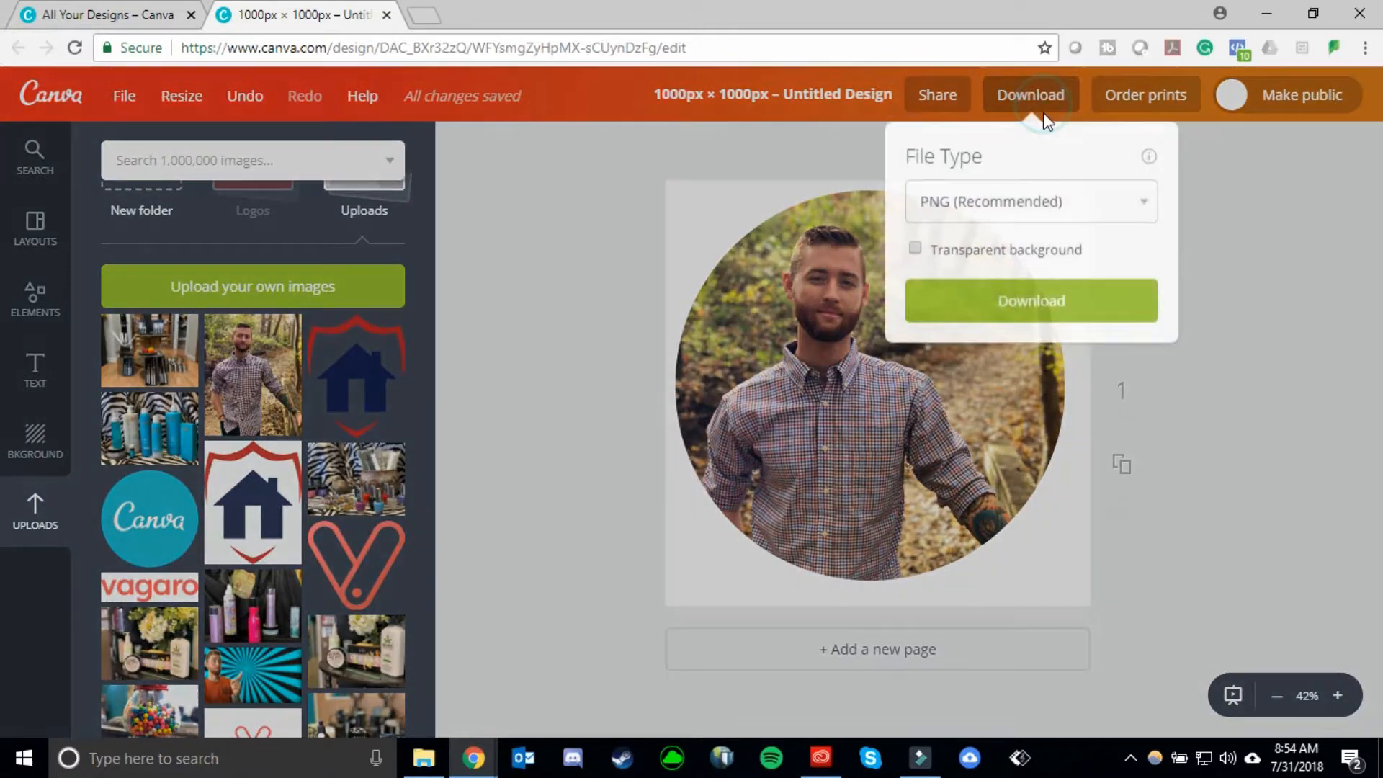
{"action": "left_click", "coordinate": [1243, 216]}
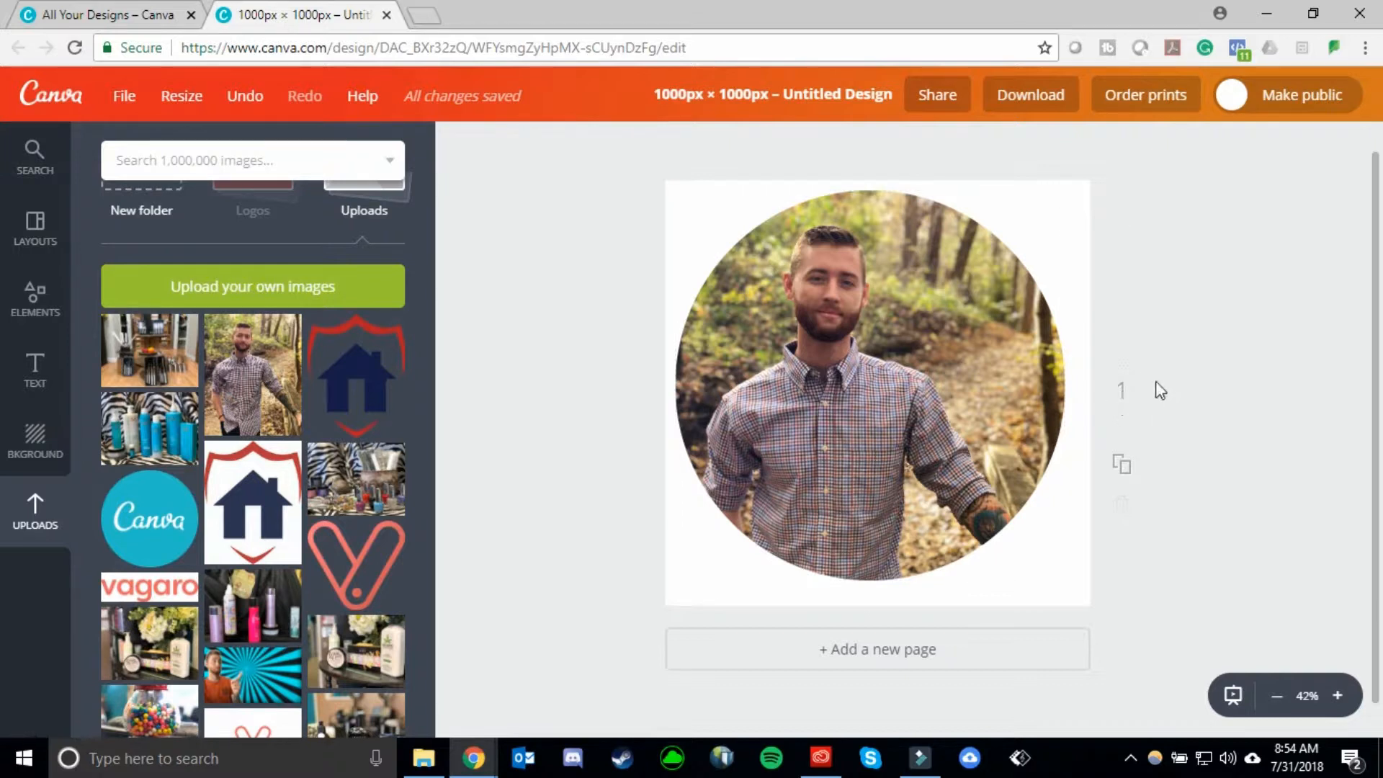
{"action": "left_click", "coordinate": [998, 98]}
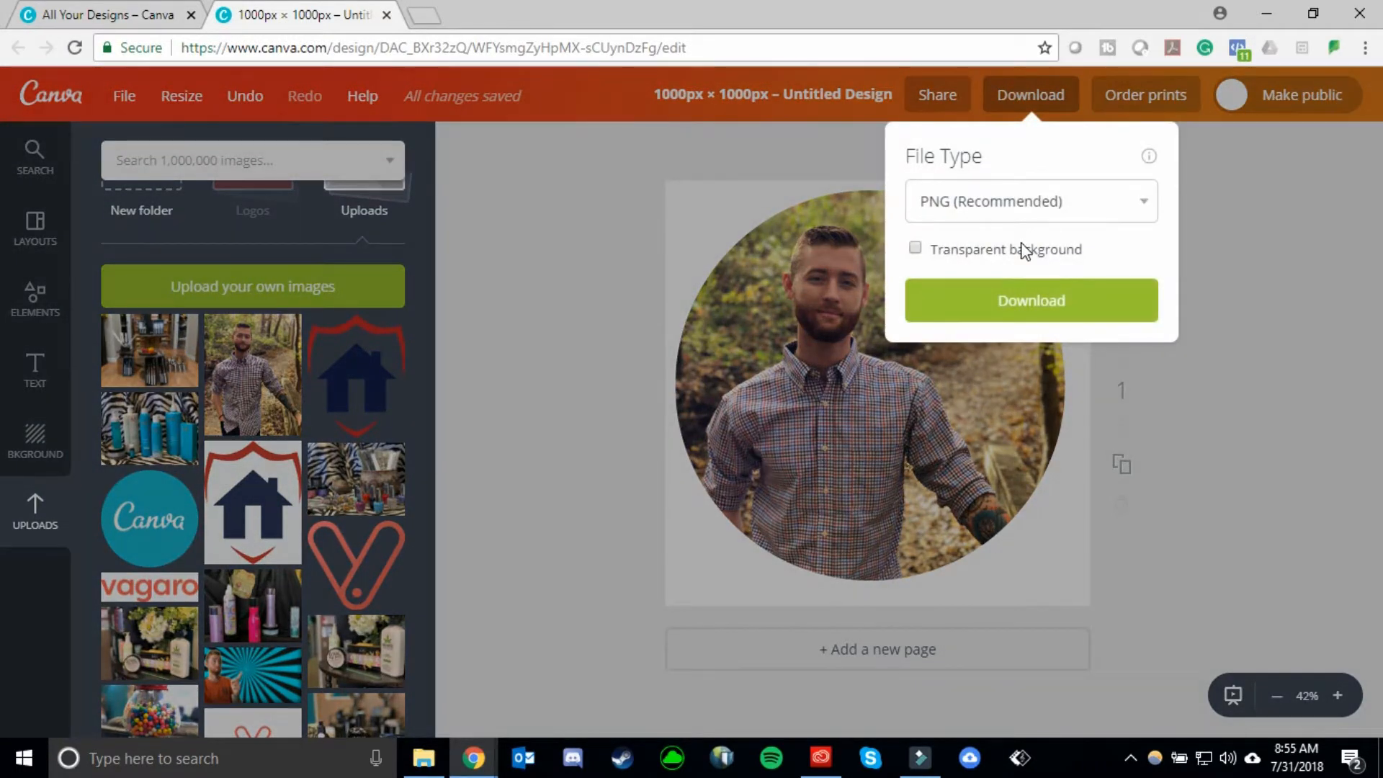
{"action": "left_click", "coordinate": [1010, 245]}
{"action": "left_click", "coordinate": [1212, 221]}
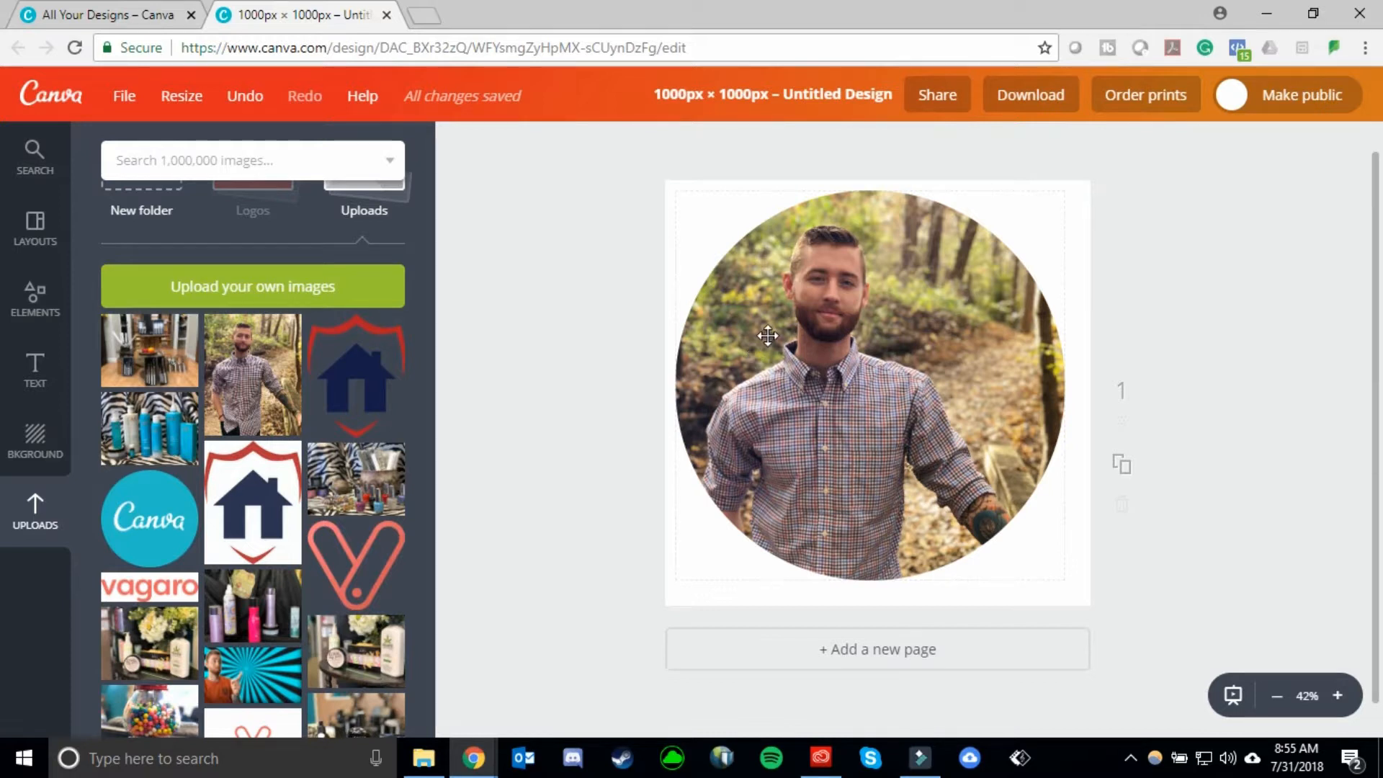
- Nudge the circular framed photo slightly down and to the right to centre it on the canvas
{"action": "mouse_move", "coordinate": [840, 290]}
{"action": "left_mouse_down"}
{"action": "mouse_move", "coordinate": [838, 309]}
{"action": "mouse_move", "coordinate": [850, 296]}
{"action": "left_mouse_up"}
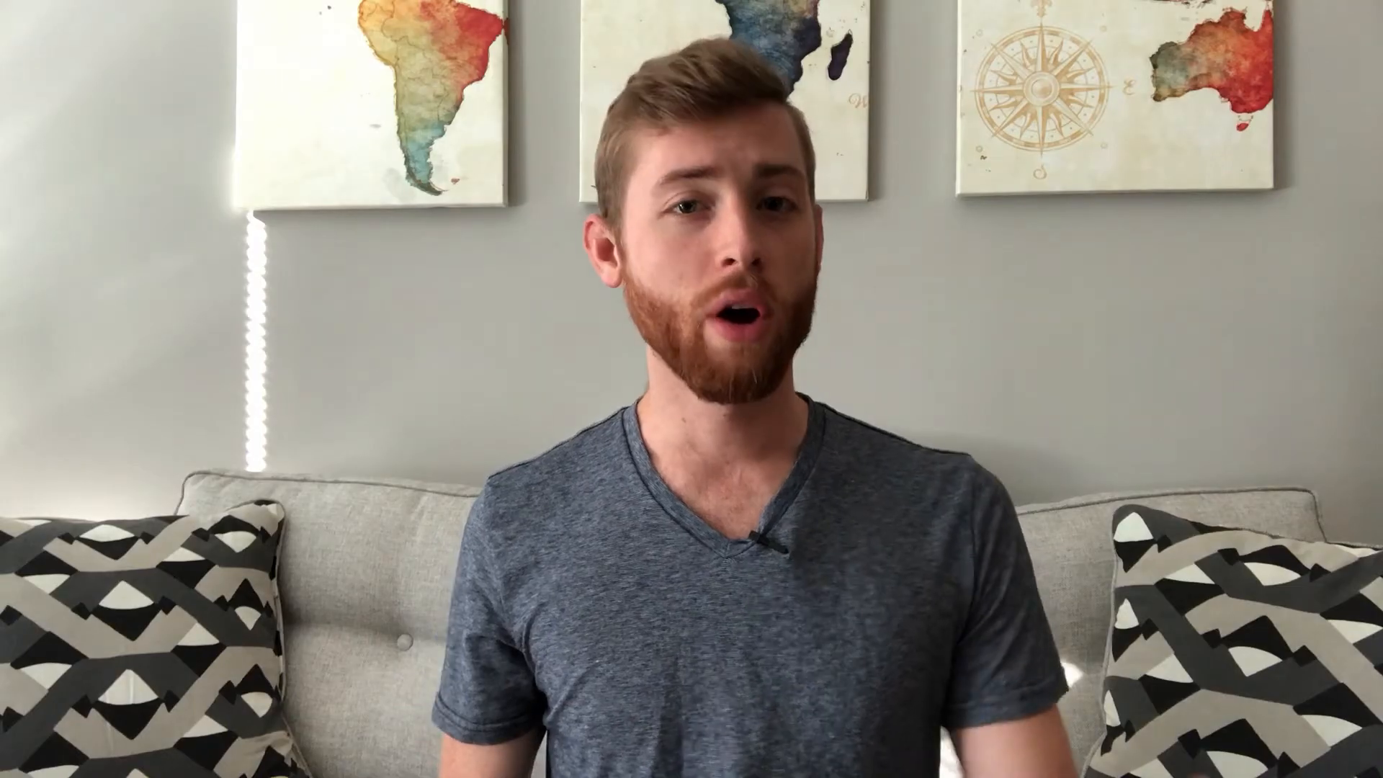